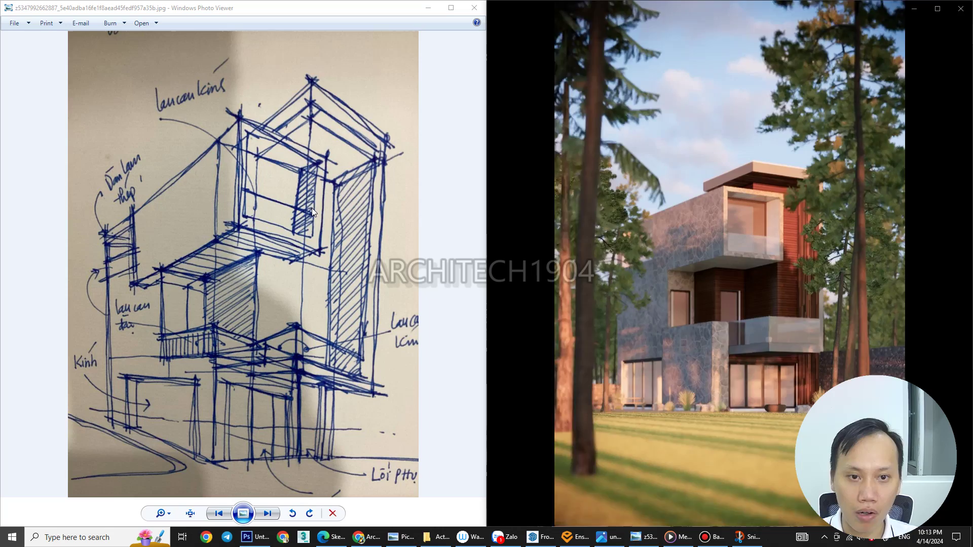
Zoom into the pen sketch in Photo Viewer, then bring up the five-step workflow diagram
left_click(312, 222)
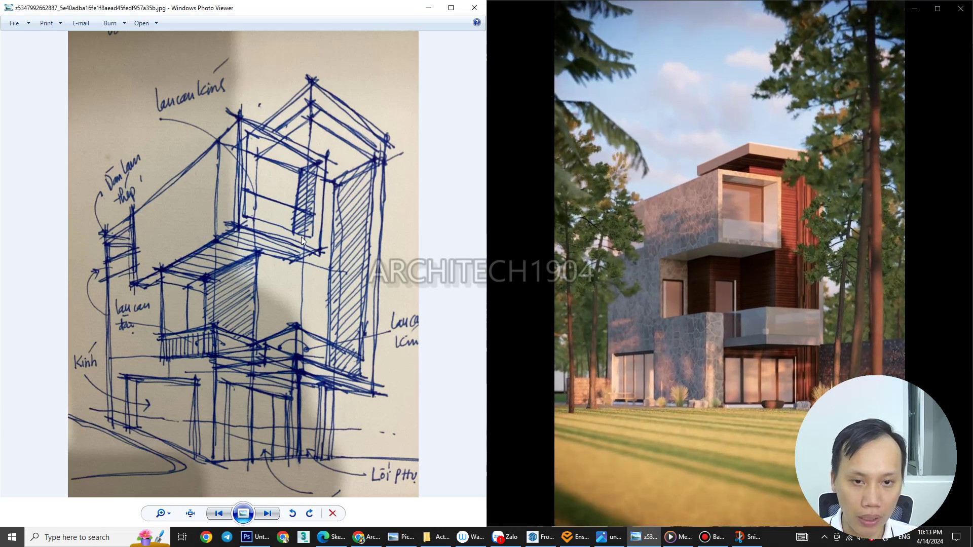
scroll(254, 252, "up", 1)
scroll(255, 248, "down", 1)
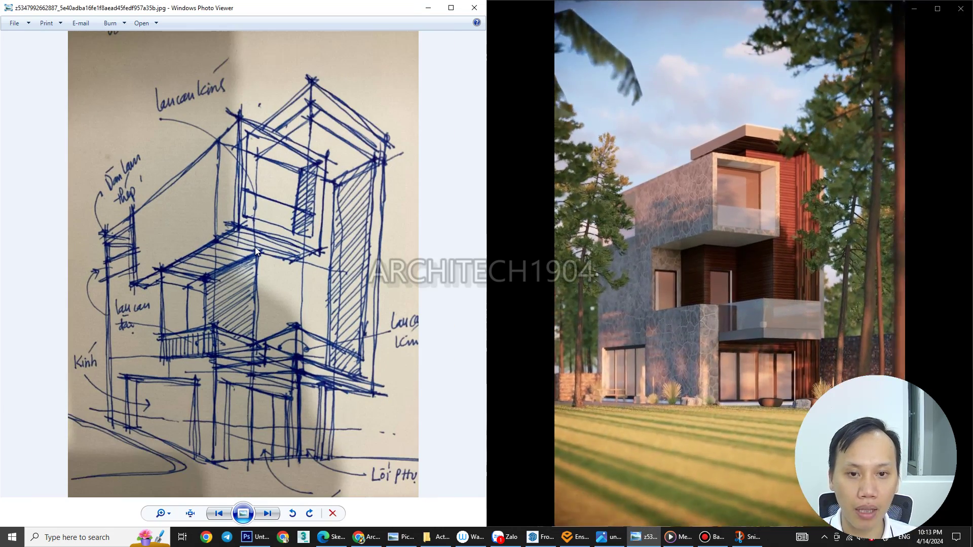
scroll(255, 247, "up", 1)
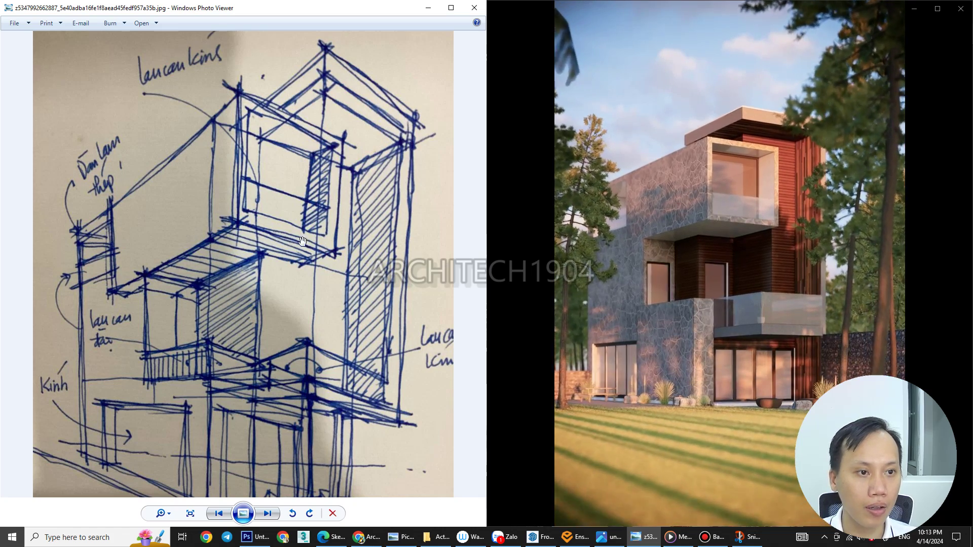
mouse_move(695, 228)
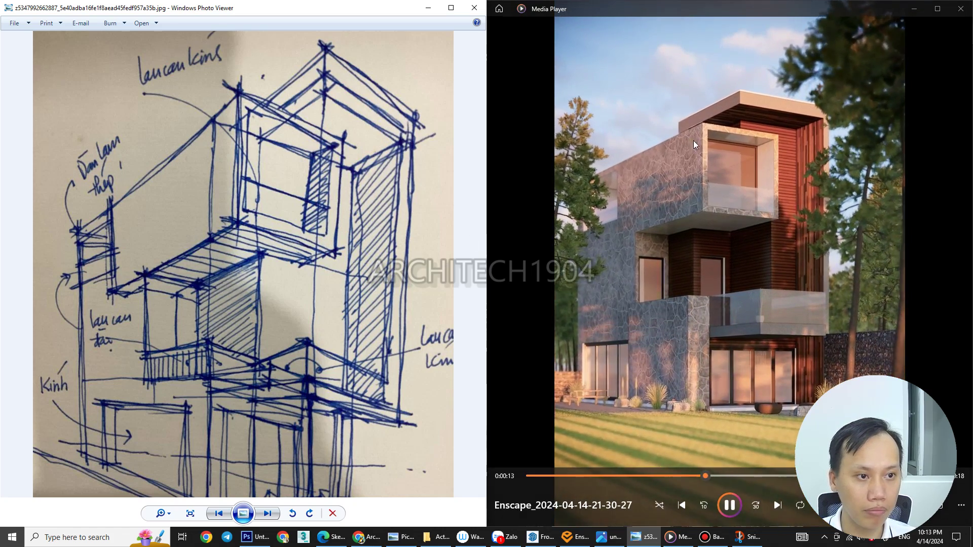
left_click(750, 539)
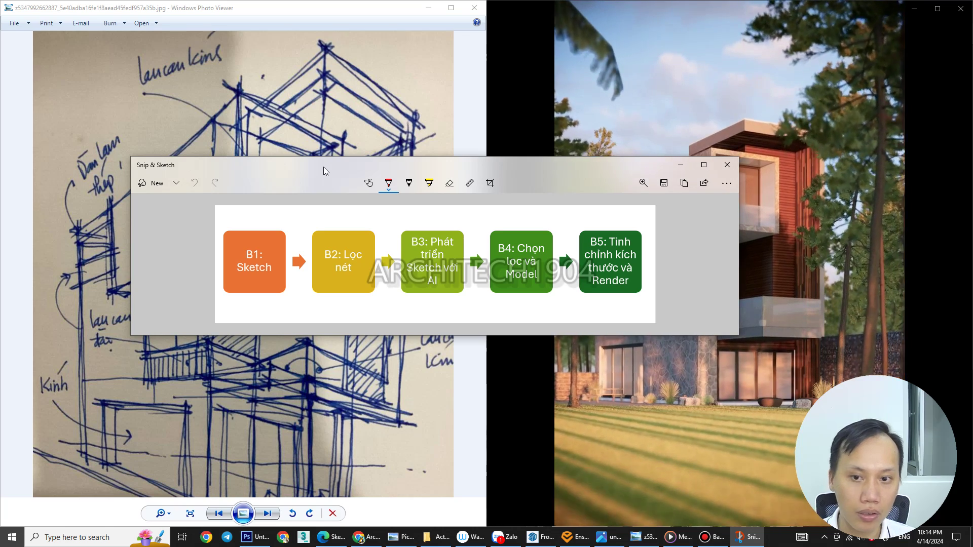
Reposition the Snip & Sketch workflow diagram several times, settling it back at the left
left_click(301, 169)
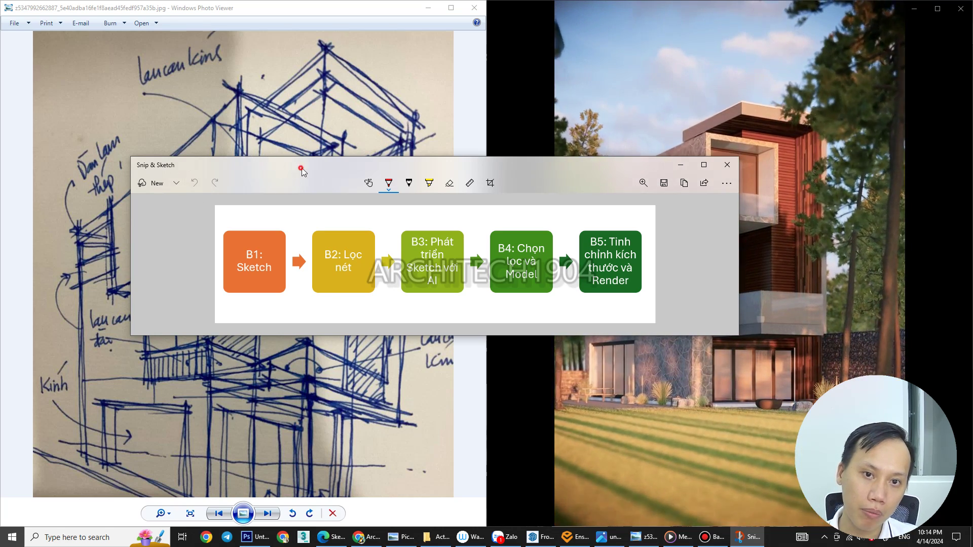
left_click_drag(301, 169, 442, 88)
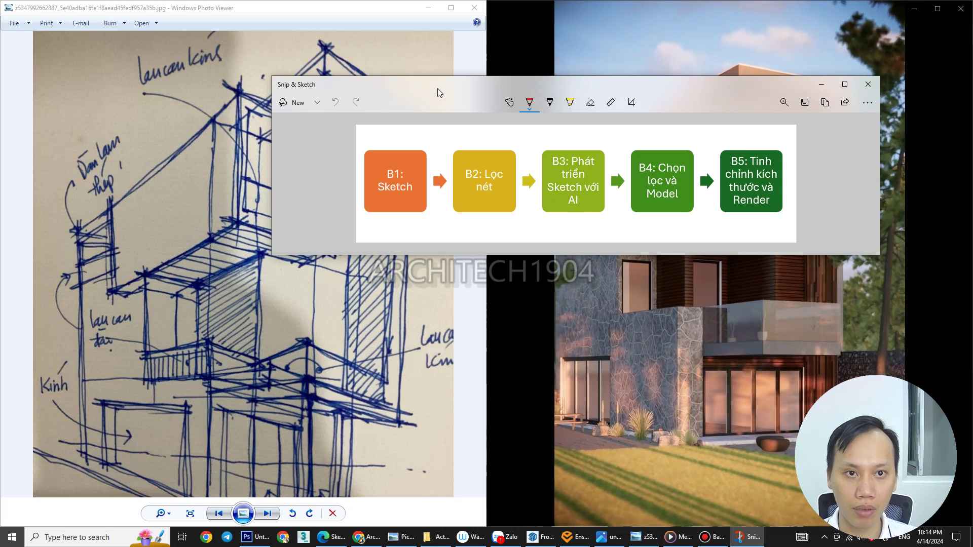
mouse_move(439, 92)
left_mouse_down()
mouse_move(366, 149)
mouse_move(292, 113)
left_mouse_up()
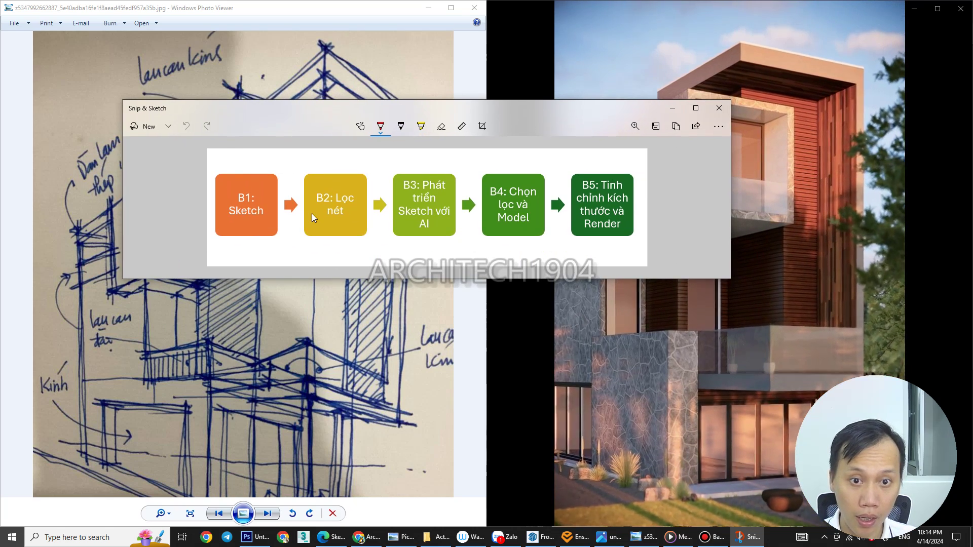
left_click_drag(321, 116, 576, 79)
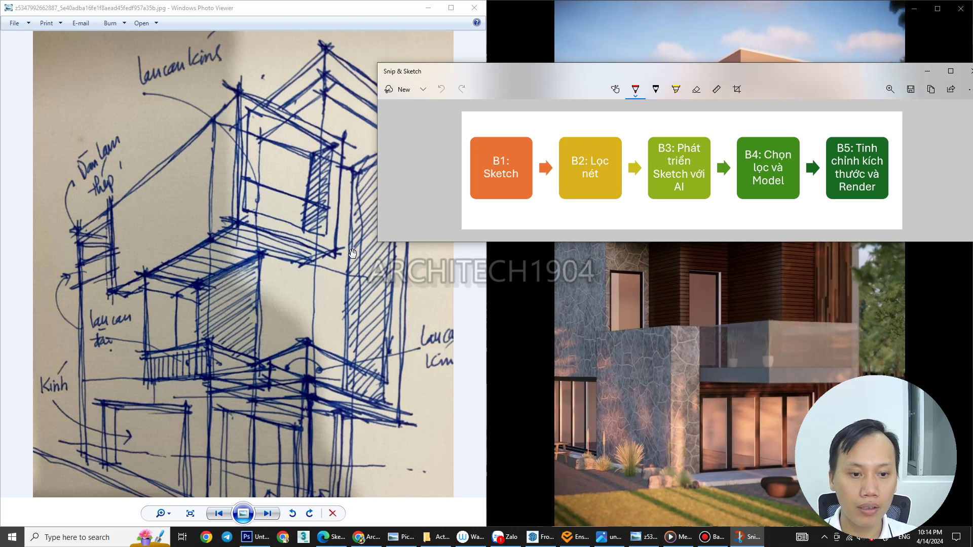
left_click_drag(541, 75, 315, 104)
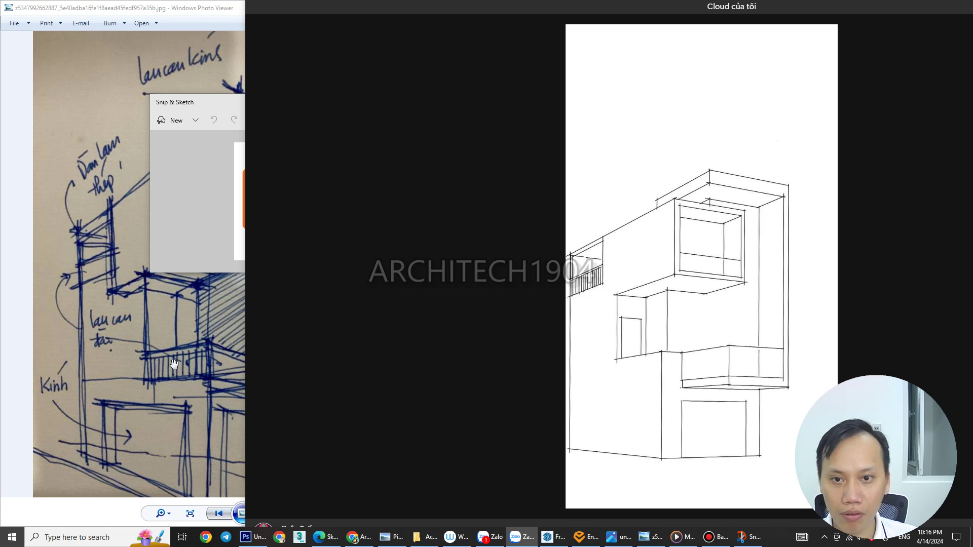
left_click(136, 407)
scroll(222, 257, "down", 2)
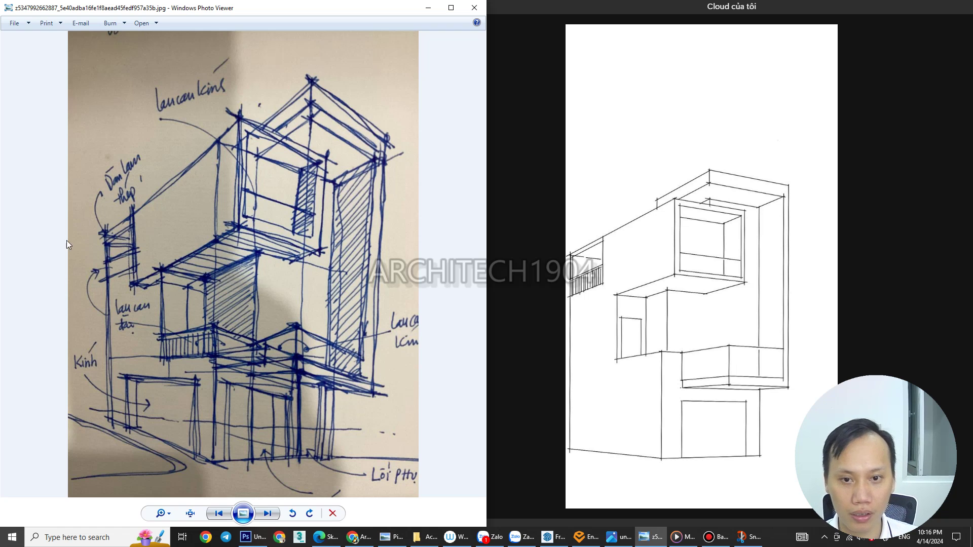
left_click(588, 228)
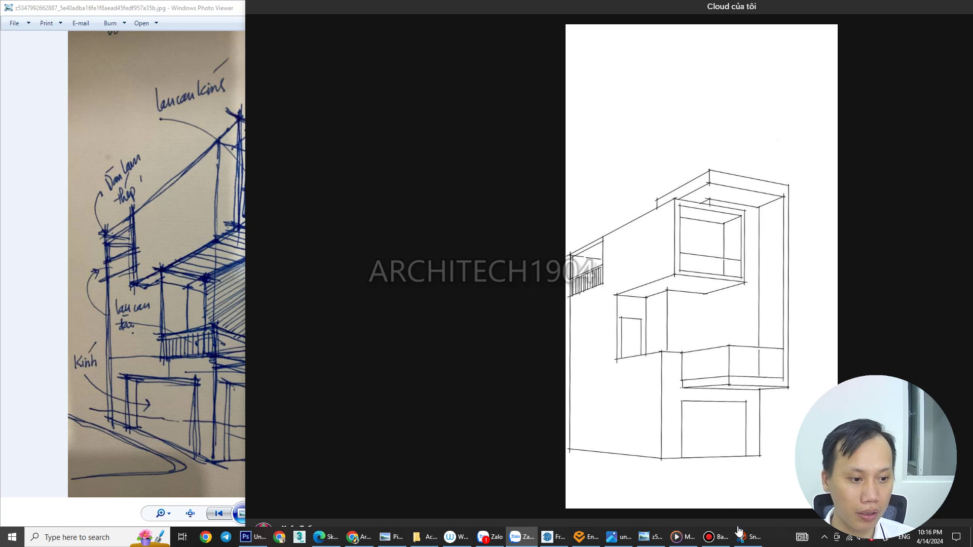
mouse_move(749, 537)
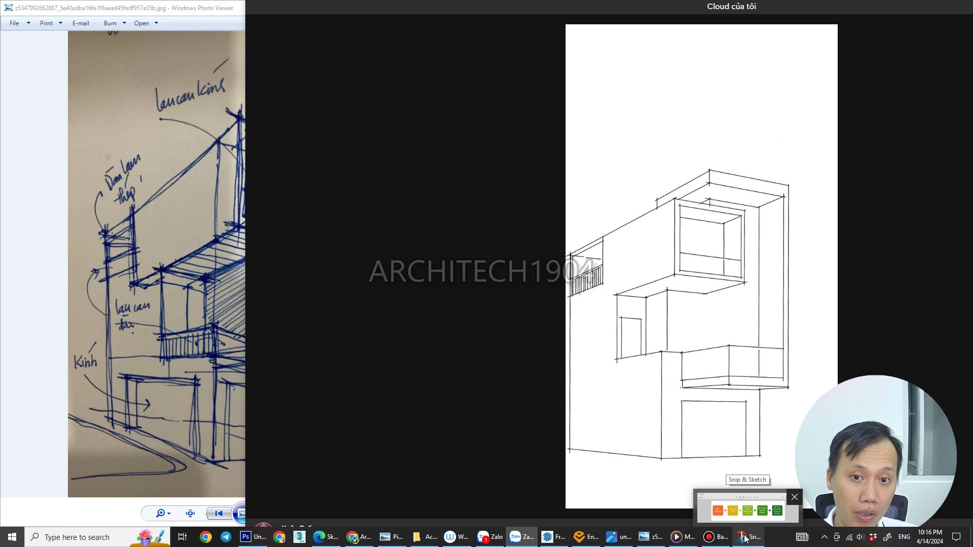
Restore the workflow diagram, shift it up and left, then switch to the SeaArt profile
left_click(745, 538)
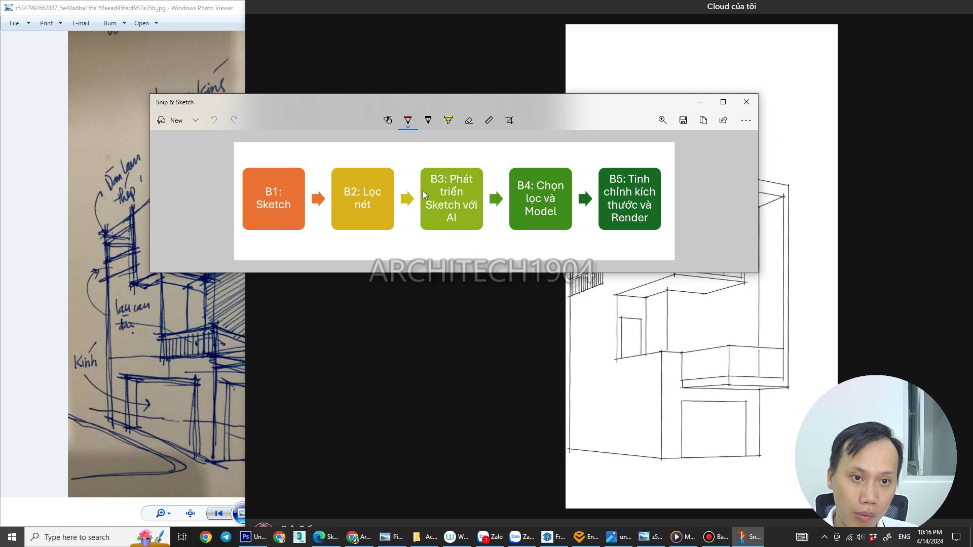
left_click_drag(542, 97, 495, 90)
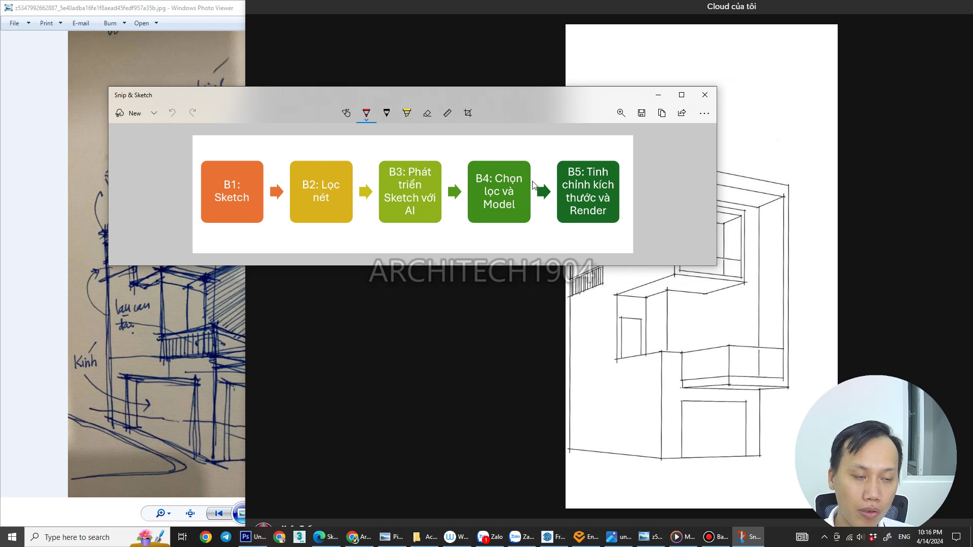
left_click_drag(566, 93, 530, 56)
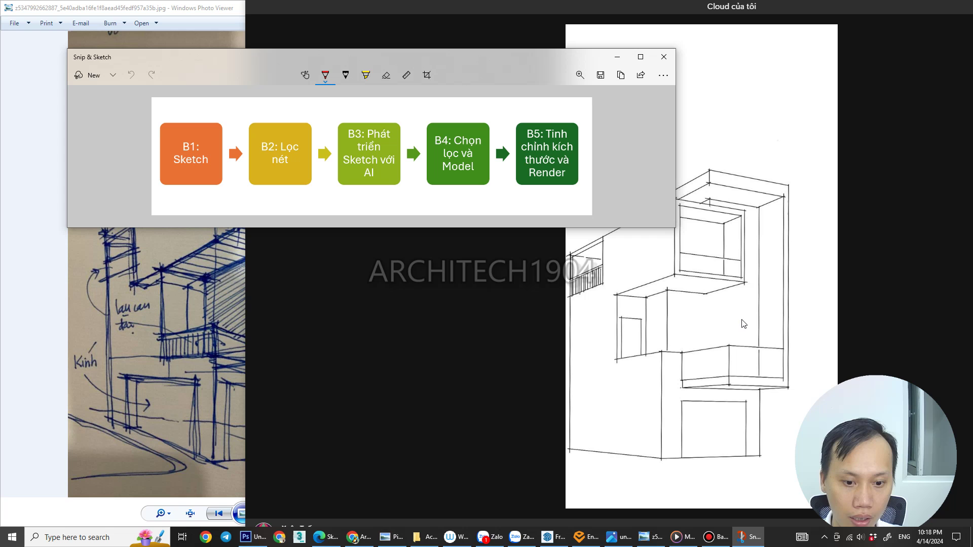
left_click(360, 537)
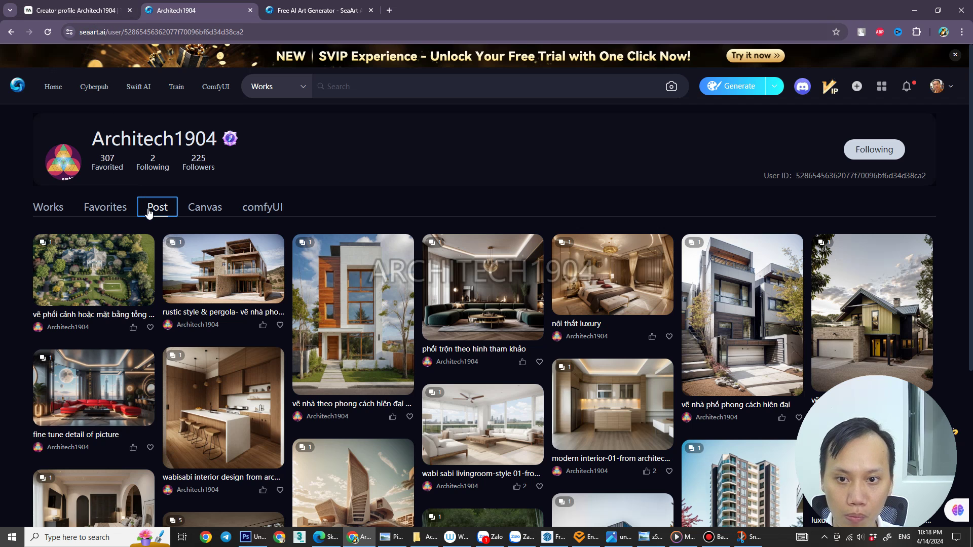
left_click(81, 11)
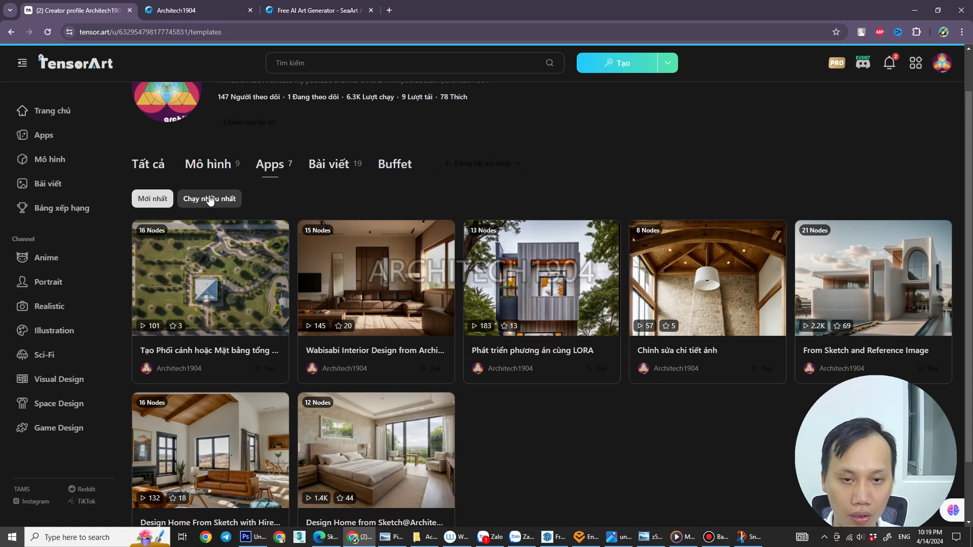
scroll(198, 148, "up", 1)
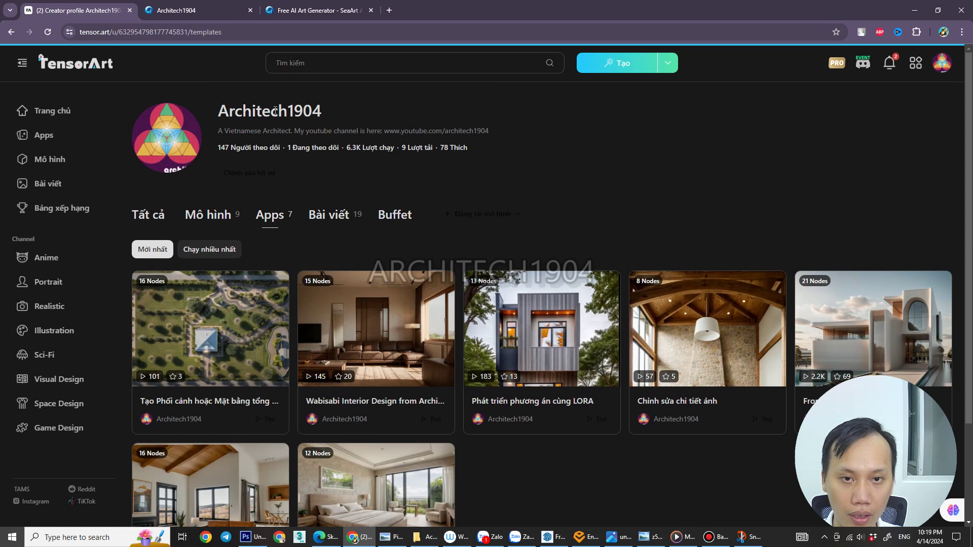
scroll(327, 183, "down", 1)
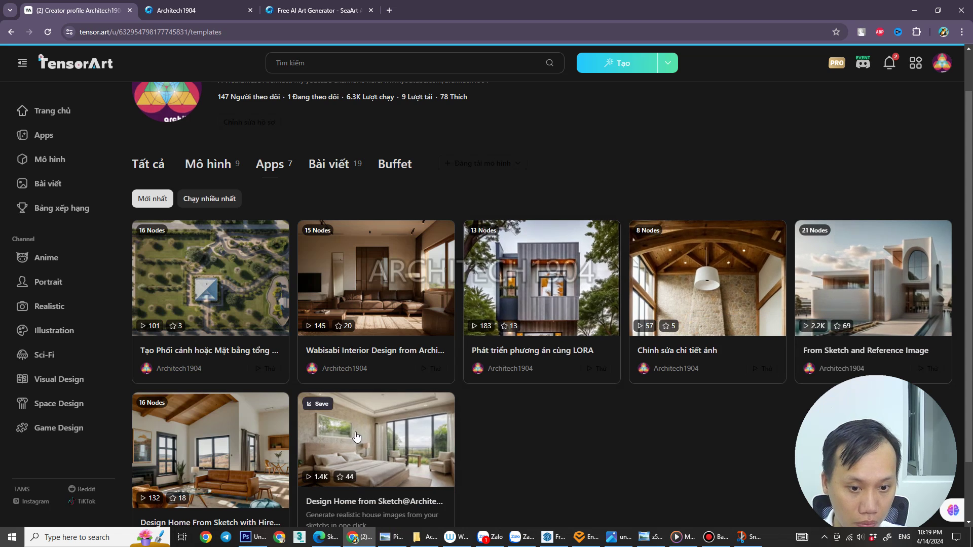
left_click(190, 15)
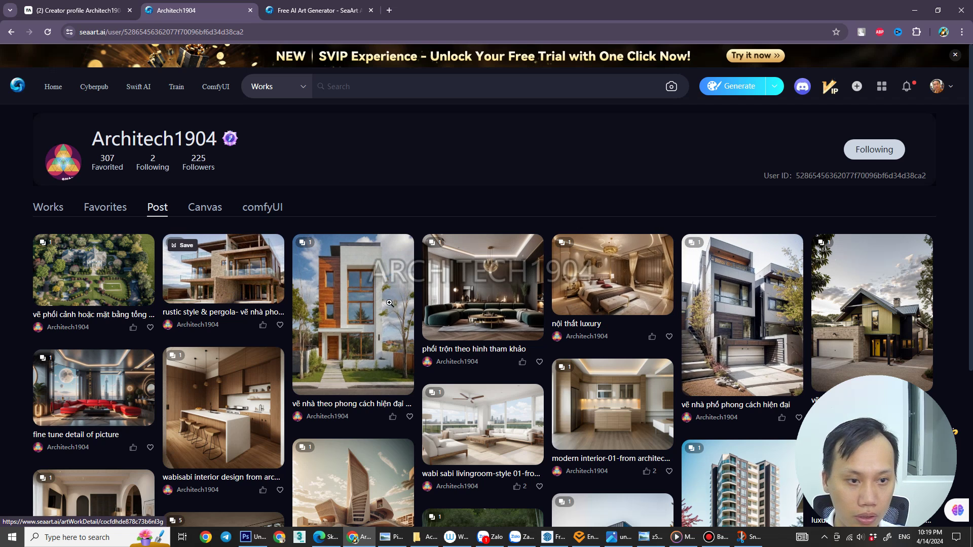
mouse_move(742, 315)
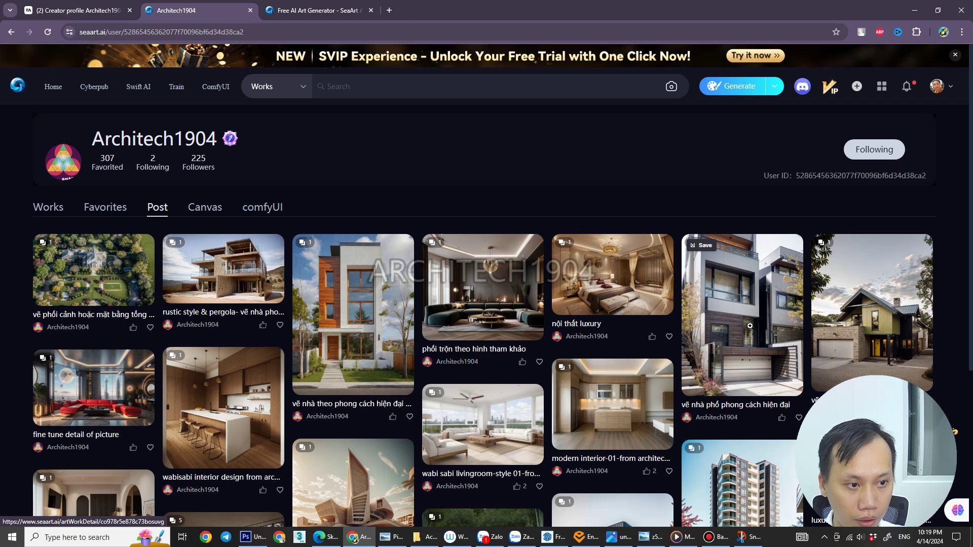
Scroll the SeaArt Post gallery down and back up to its first rows of renders
scroll(749, 319, "down", 2)
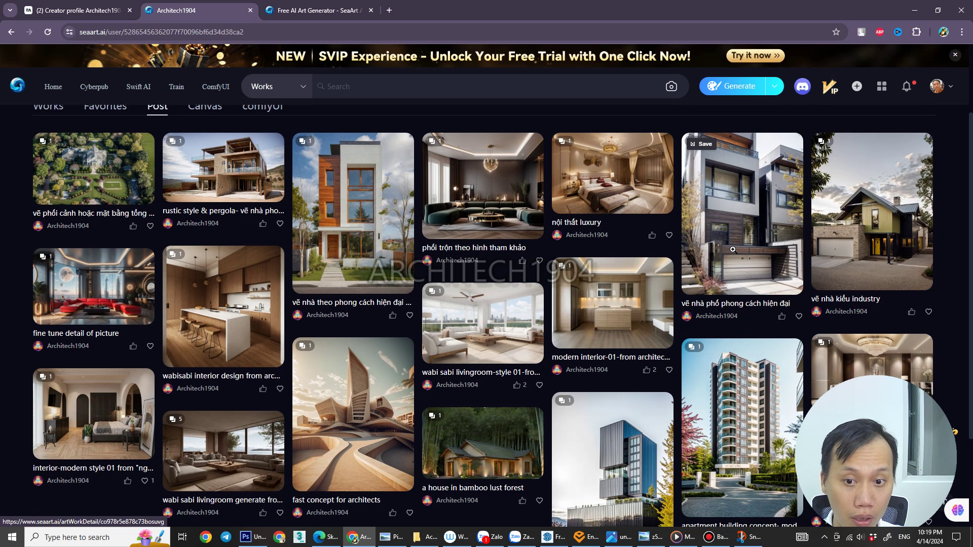
scroll(733, 249, "down", 1)
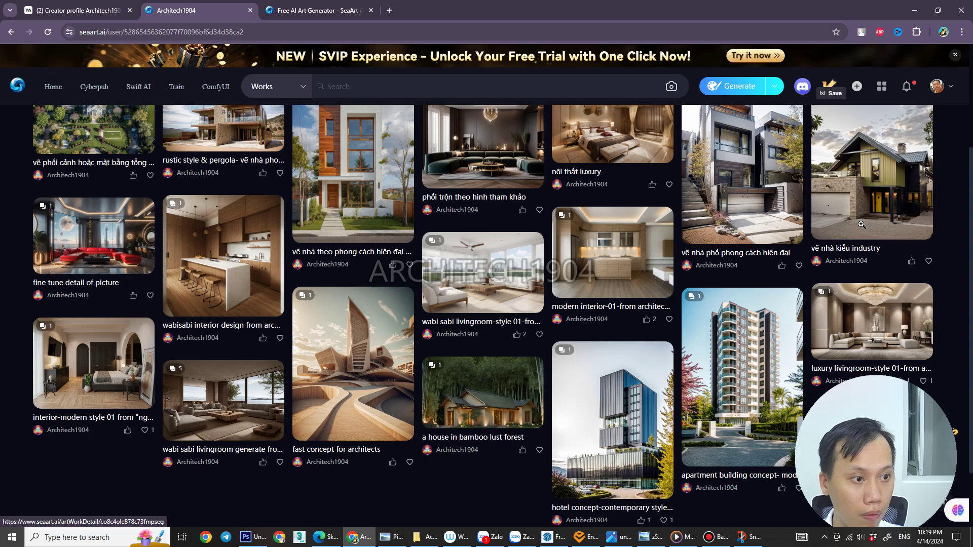
scroll(860, 224, "up", 1)
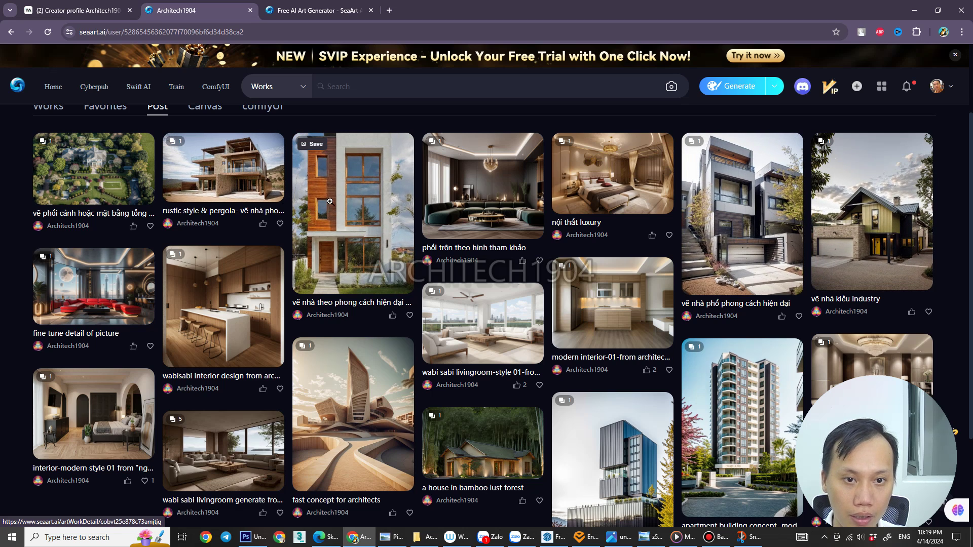
Switch to SeaArt's Generate page and scroll through the generation history
left_click(301, 11)
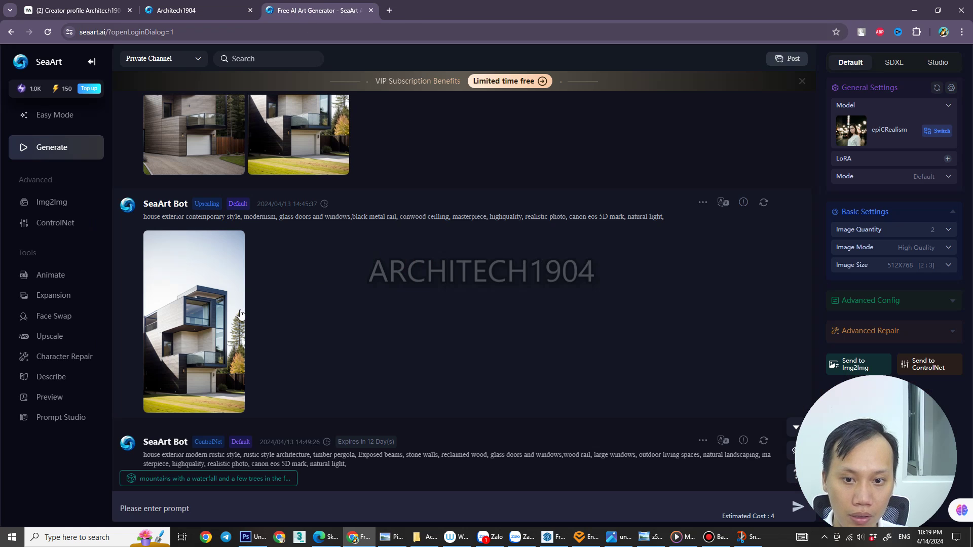
scroll(241, 315, "up", 2)
scroll(241, 316, "up", 2)
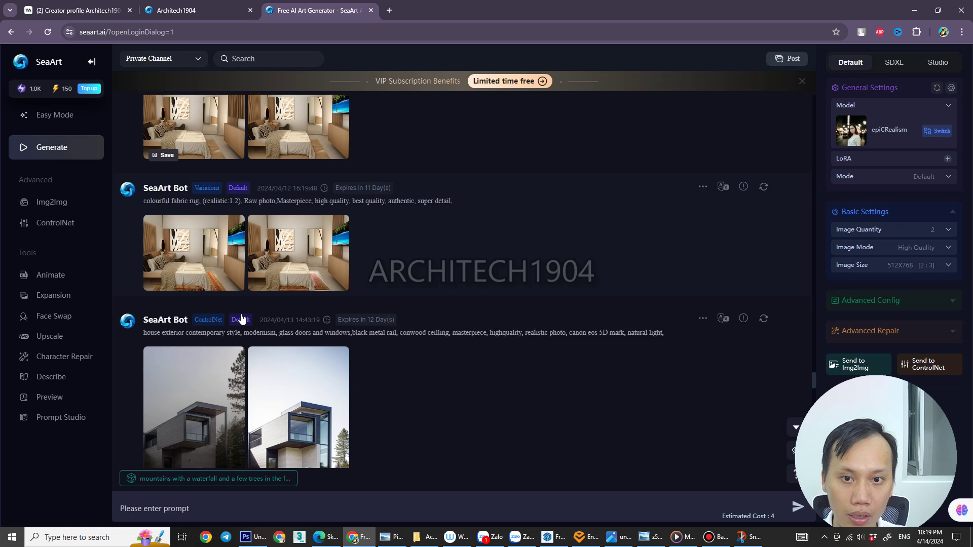
scroll(242, 318, "up", 3)
scroll(242, 318, "down", 5)
scroll(240, 319, "down", 2)
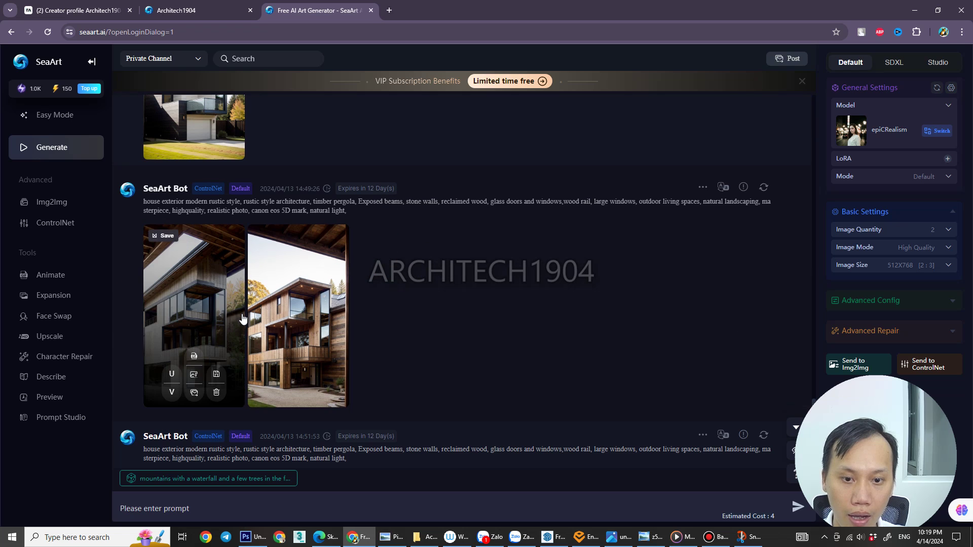
scroll(238, 304, "up", 1)
scroll(238, 301, "up", 2)
scroll(223, 284, "up", 1)
Preview the modern, rustic and forest house results full-size, closing each one
left_click(218, 260)
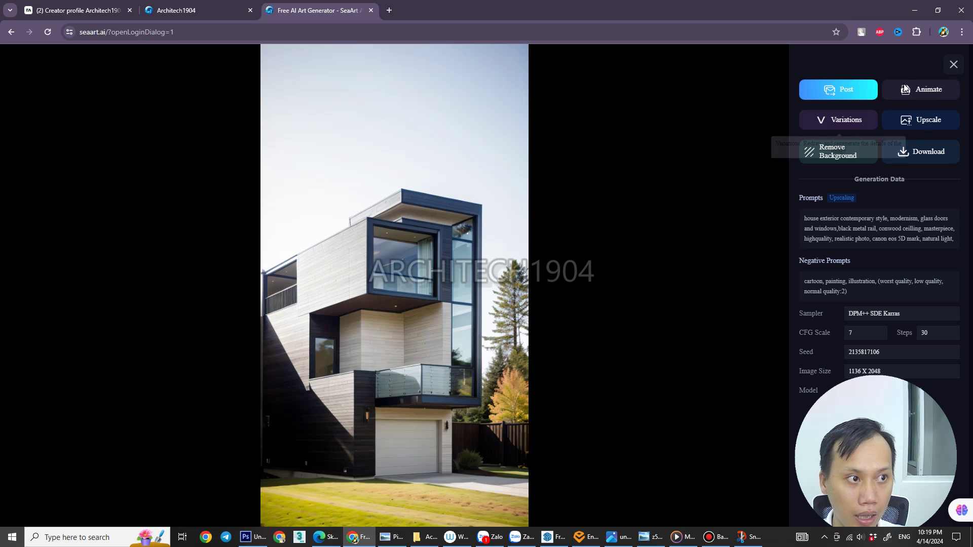
left_click(952, 64)
scroll(336, 375, "down", 3)
left_click(296, 336)
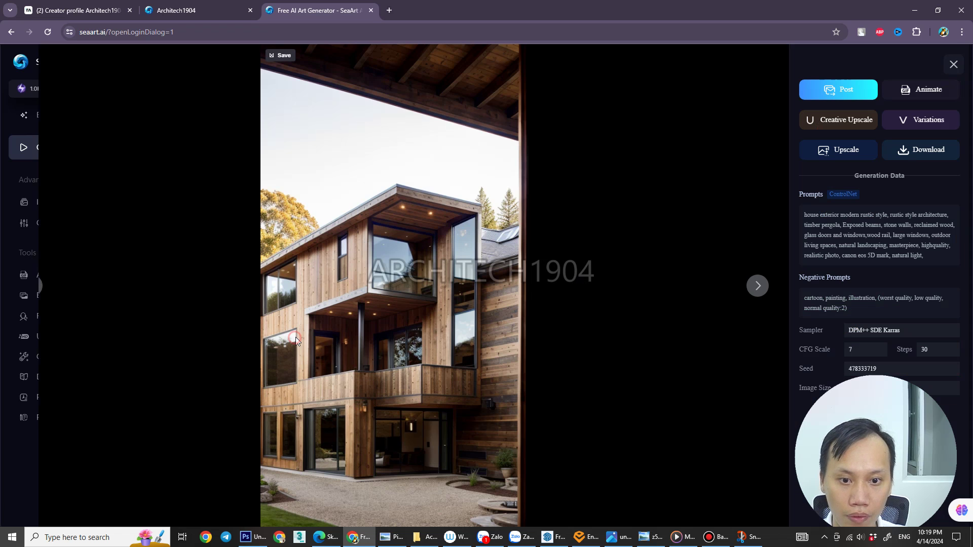
left_click(953, 65)
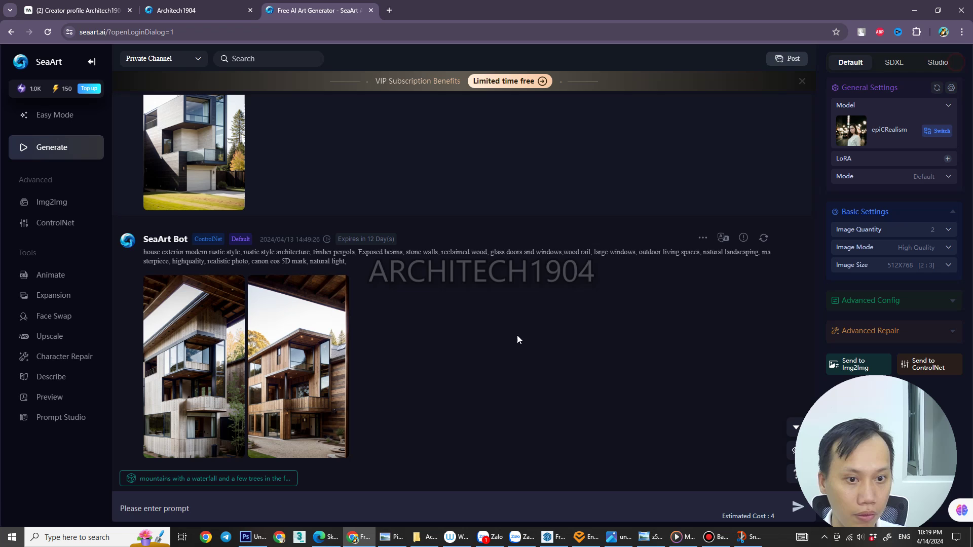
scroll(425, 367, "down", 5)
left_click(293, 305)
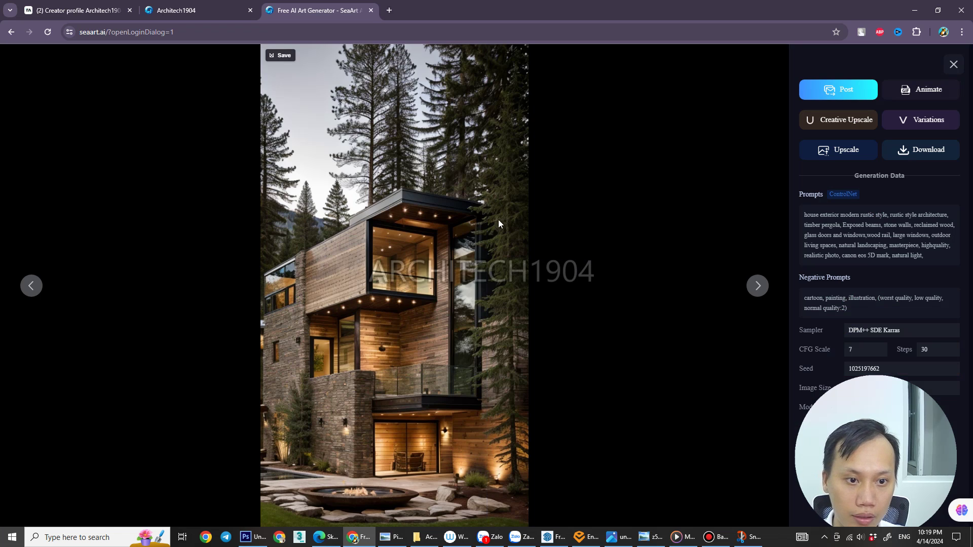
left_click(948, 65)
Scroll down the feed to the white modern-house results
scroll(397, 328, "down", 3)
scroll(300, 277, "down", 4)
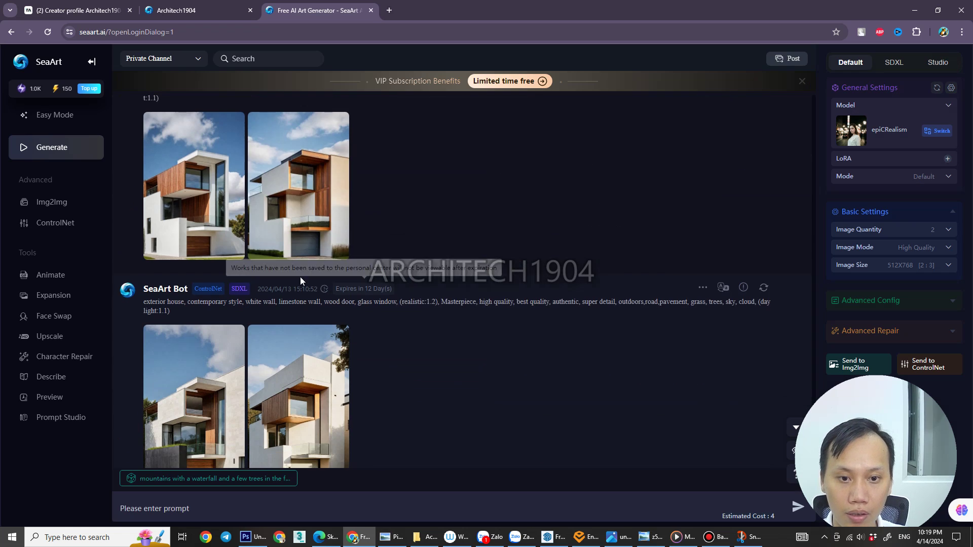
scroll(295, 369, "down", 2)
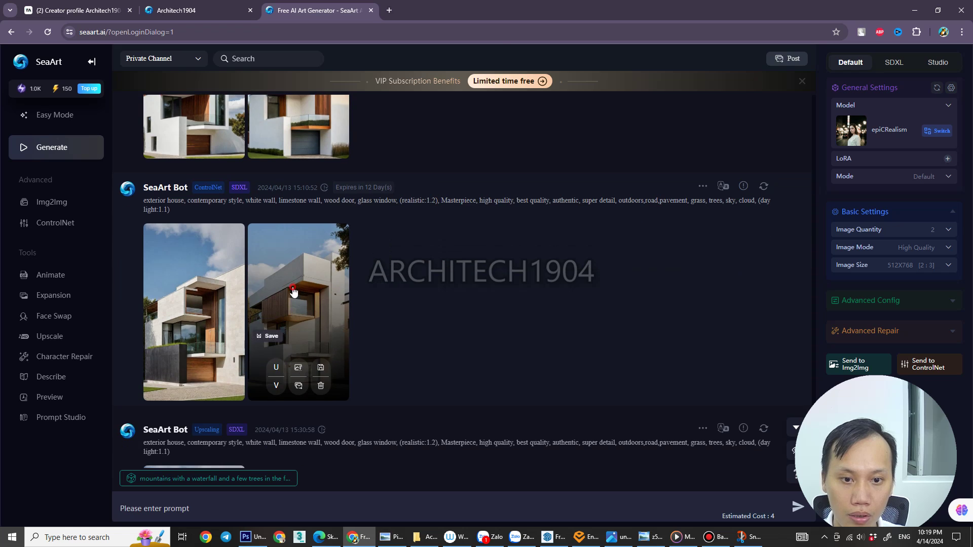
Preview the white modern house, then open its upscaled 1536×2688 version full-size
left_click(293, 292)
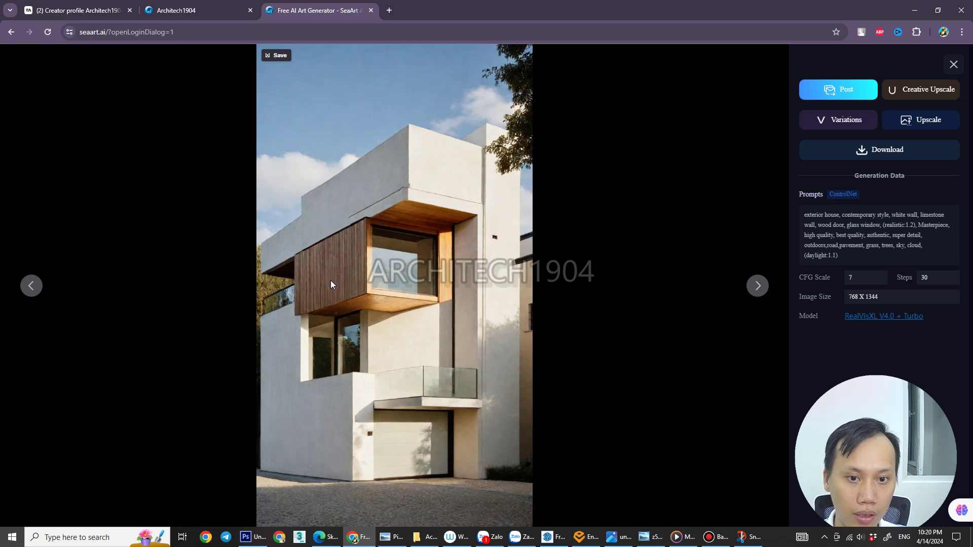
left_click(952, 66)
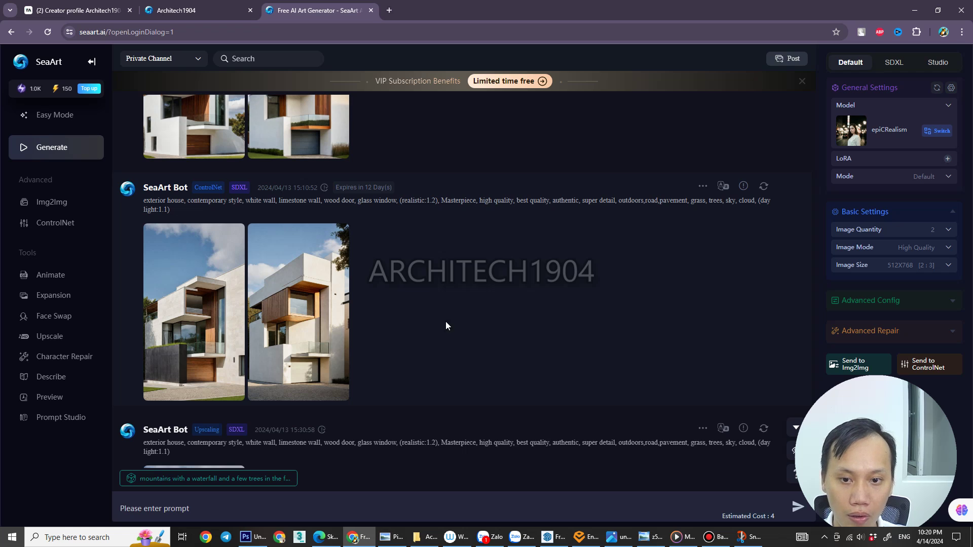
scroll(409, 319, "down", 3)
scroll(410, 319, "down", 2)
scroll(355, 325, "down", 1)
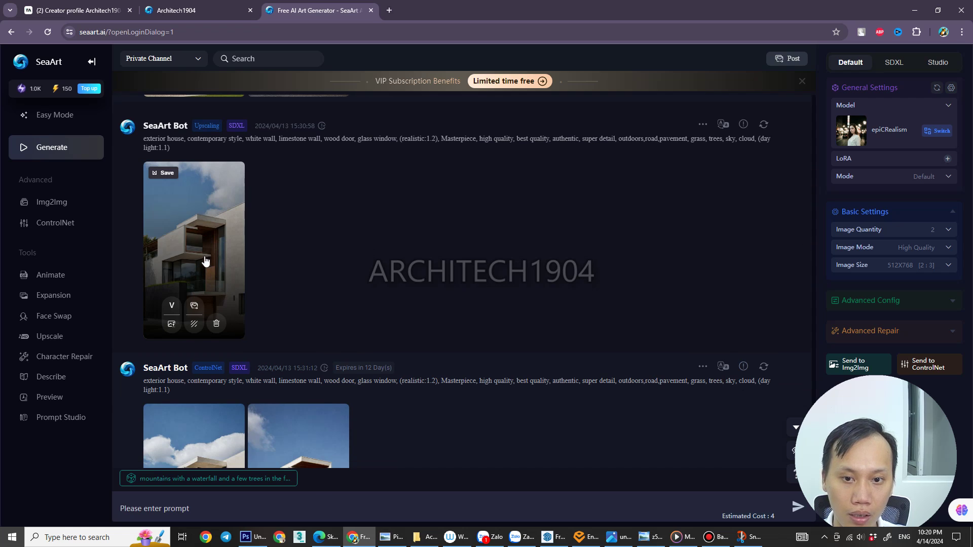
left_click(200, 232)
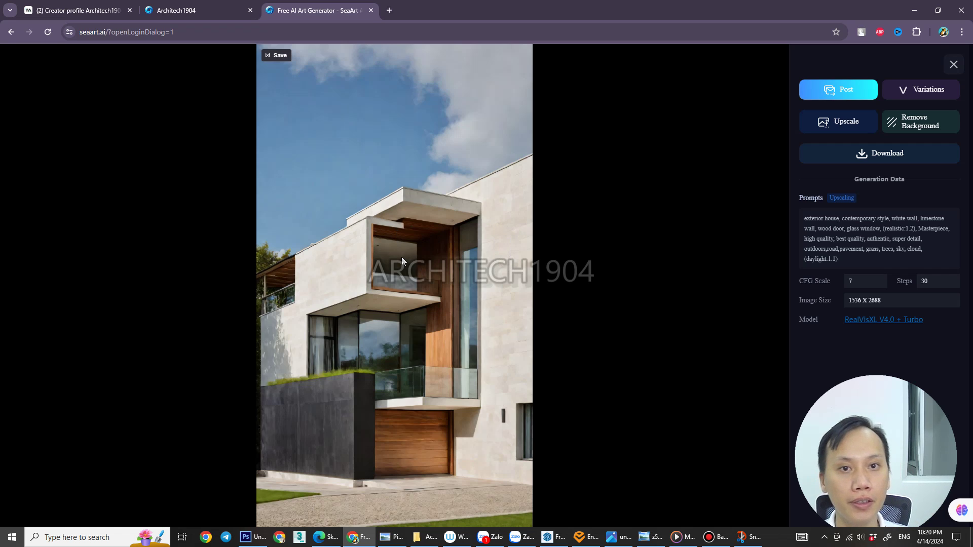
Bring the Snip & Sketch window to the front
left_click(743, 536)
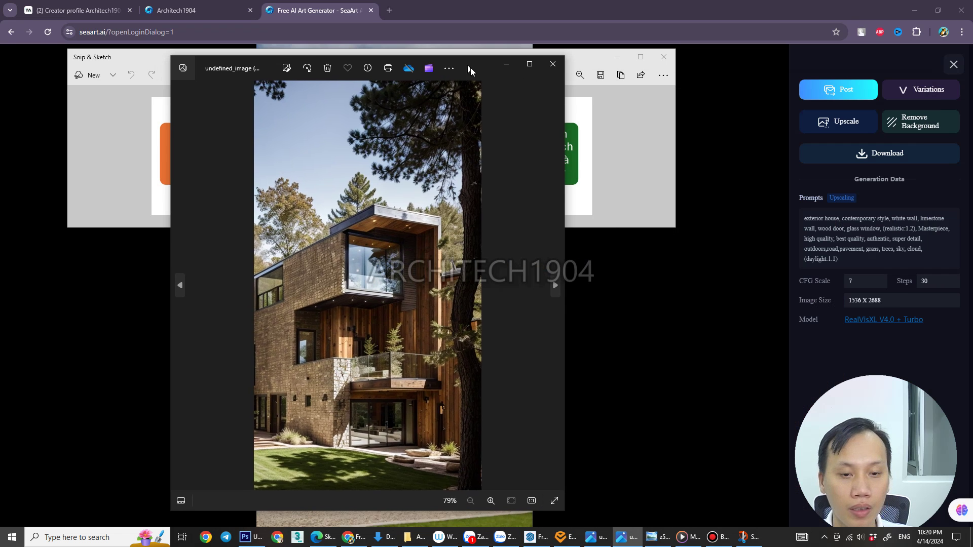
Maximize the Photos viewer and zoom the timber-and-brick house render to fit
left_click(530, 63)
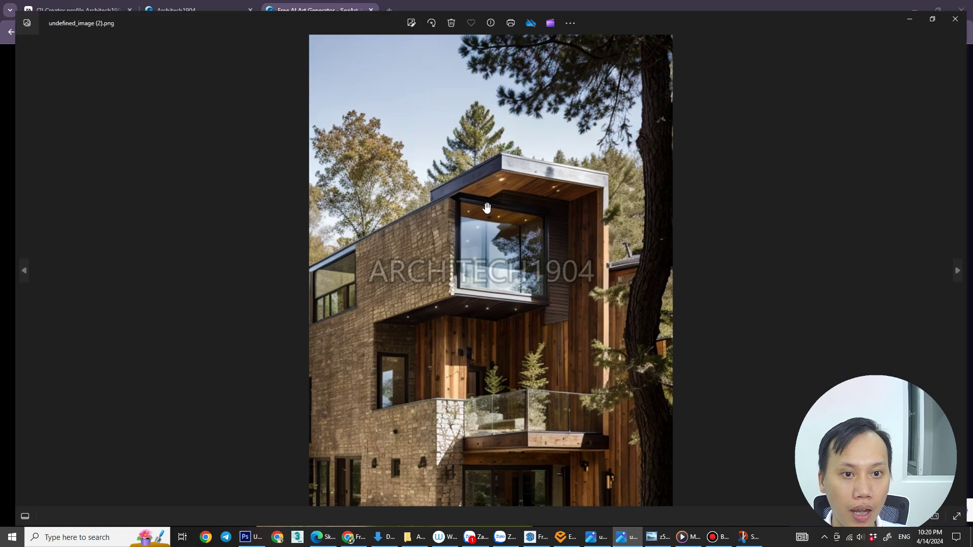
scroll(504, 286, "down", 1)
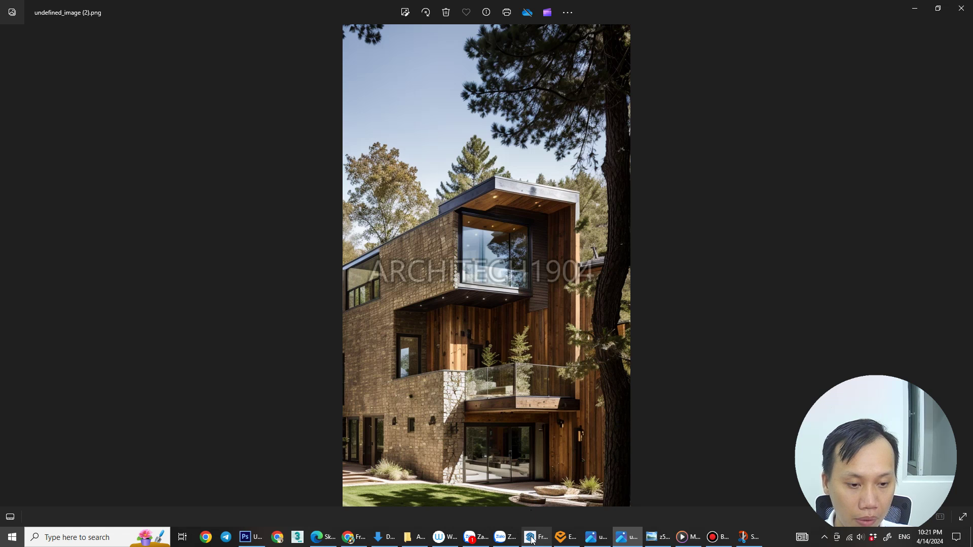
Switch to SketchUp, orbit the textured house with the Select tool, then bring up Enscape
mouse_move(532, 537)
left_click(481, 486)
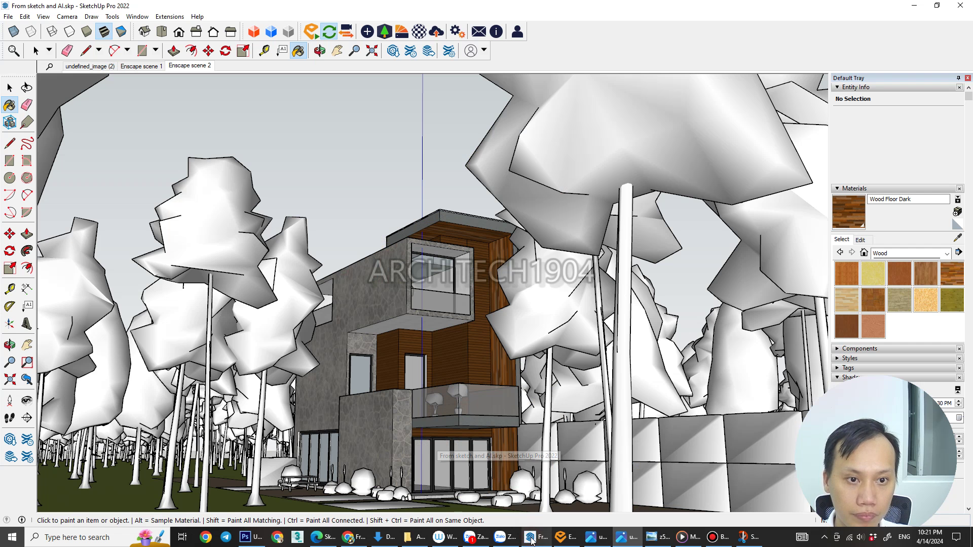
key("space")
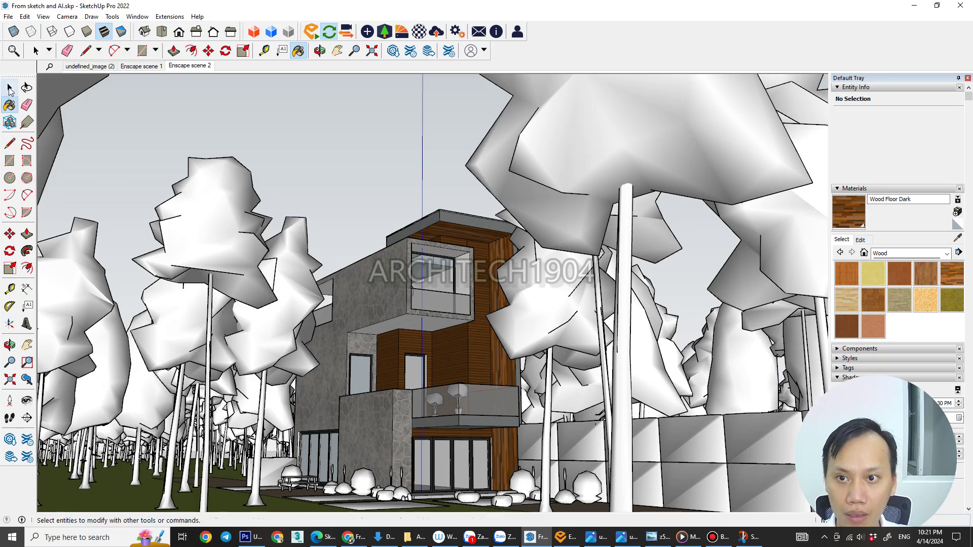
mouse_move(358, 181)
middle_mouse_down()
mouse_move(347, 177)
mouse_move(413, 163)
middle_mouse_up()
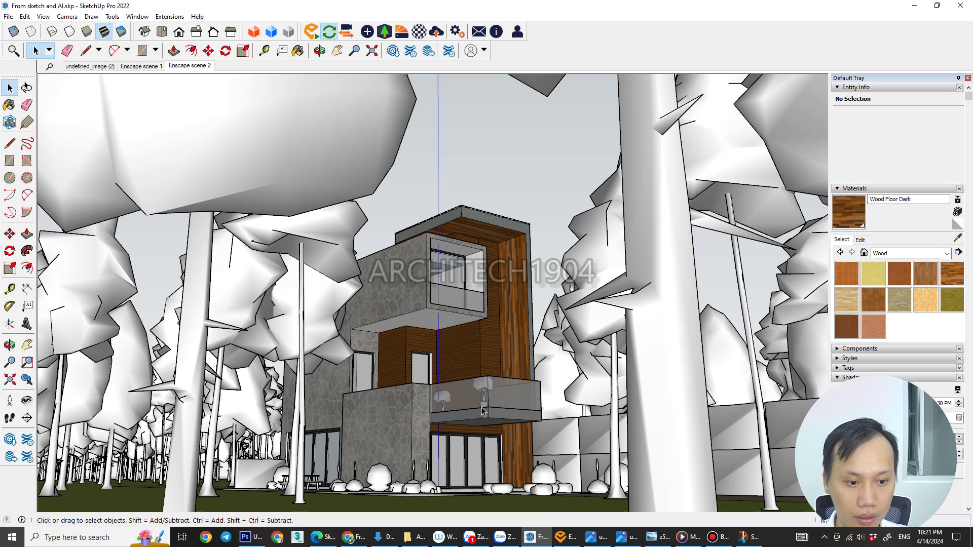
left_click(563, 537)
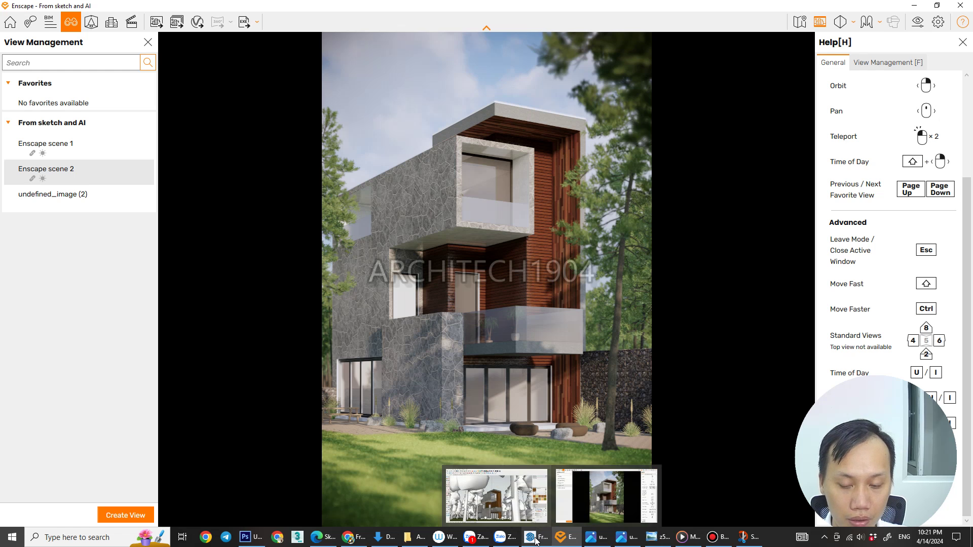
Launch SketchUp Pro 2022 by searching 'sketch' in the Start menu
left_click(4, 539)
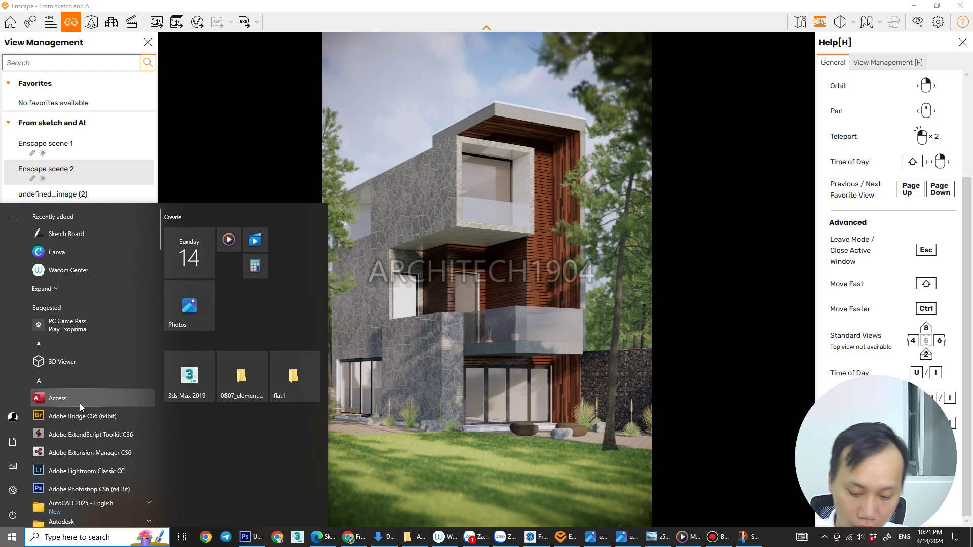
type("sketch")
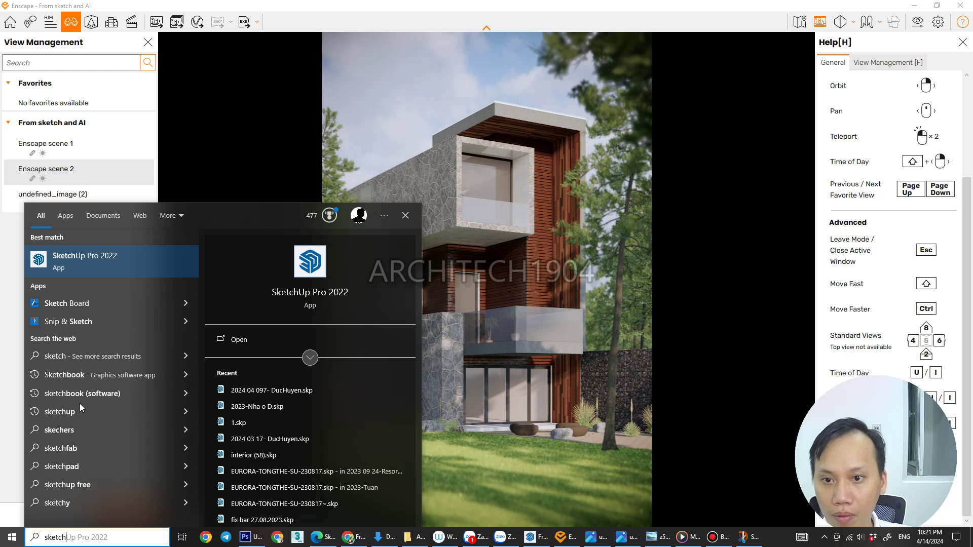
left_click(75, 262)
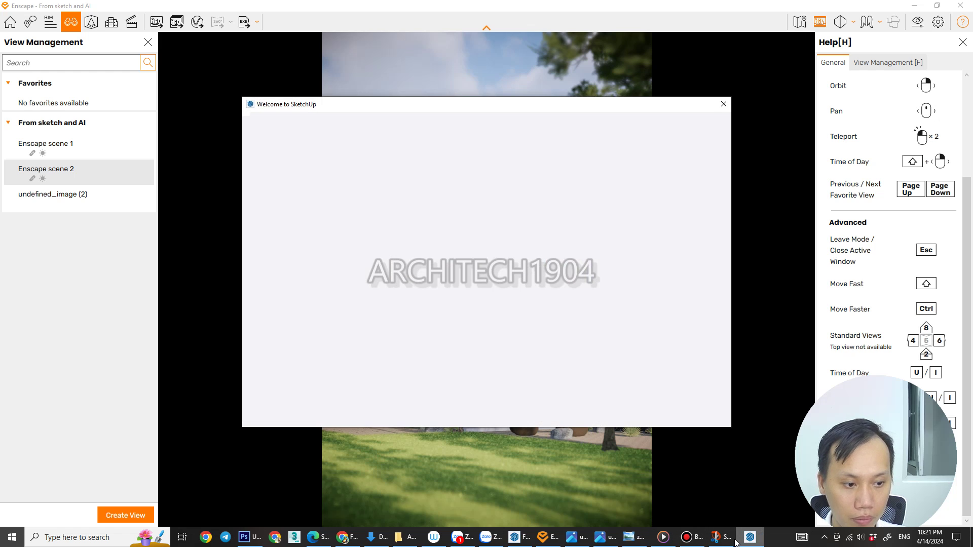
Check the wood house image, then start a blank untitled model from a template in the SketchUp welcome window
left_click(605, 544)
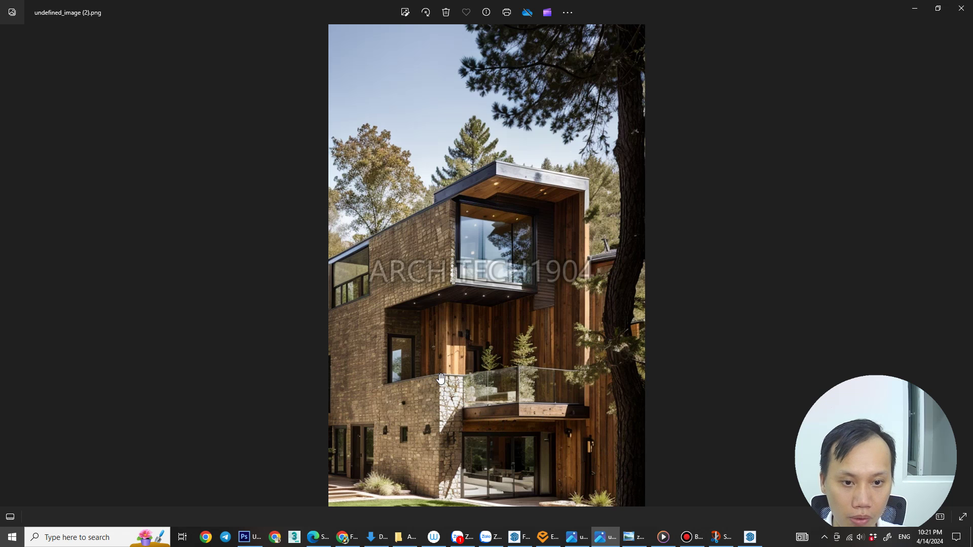
left_click(749, 541)
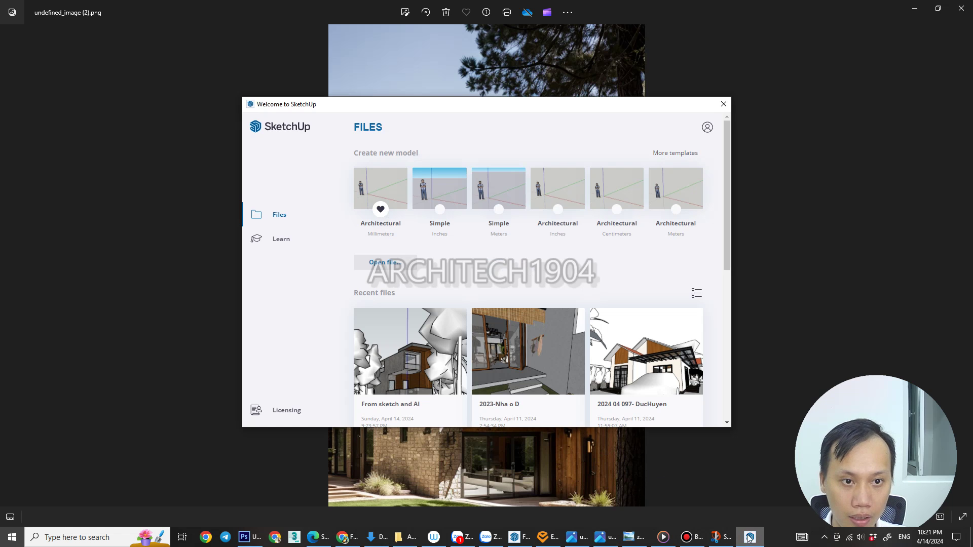
left_click(386, 189)
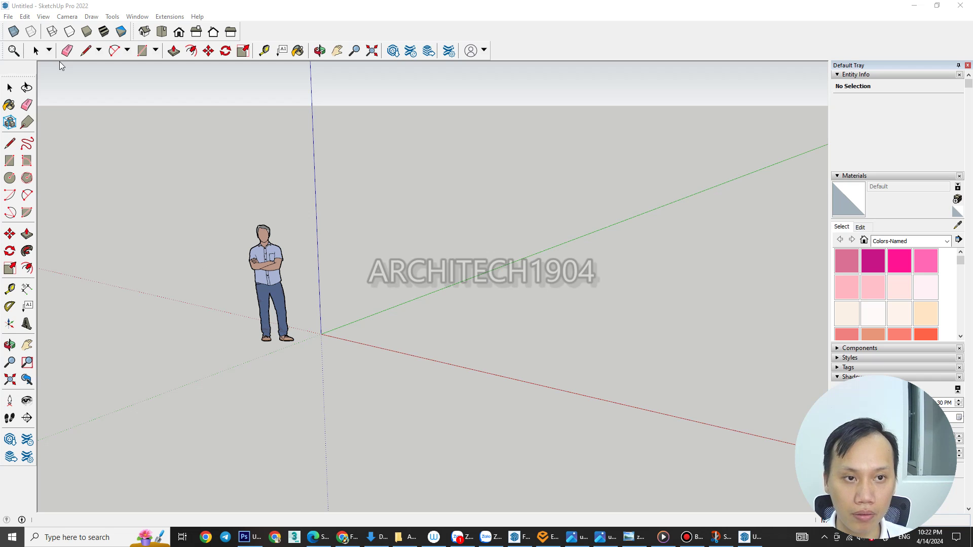
Import undefined_image (2).png from Downloads as a New Matched Photo
left_click(8, 17)
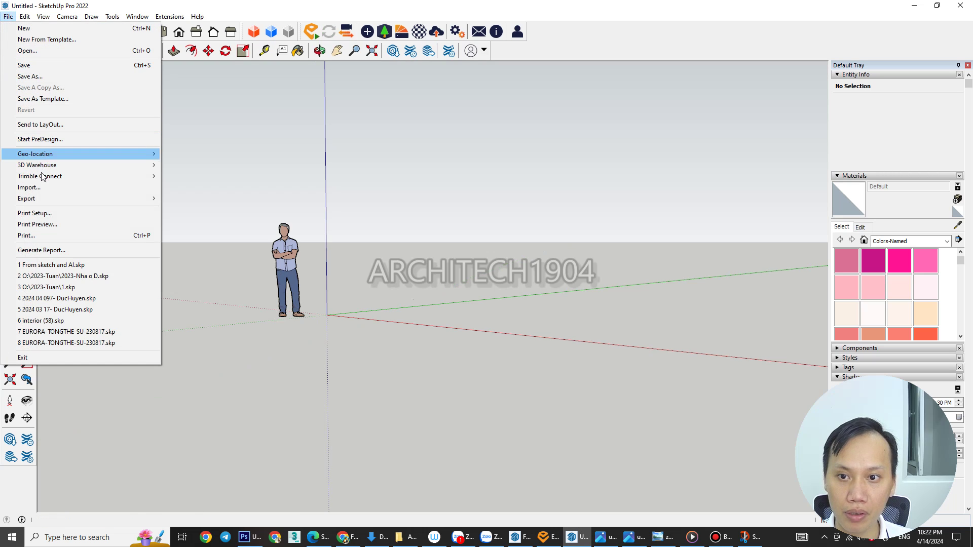
left_click(39, 189)
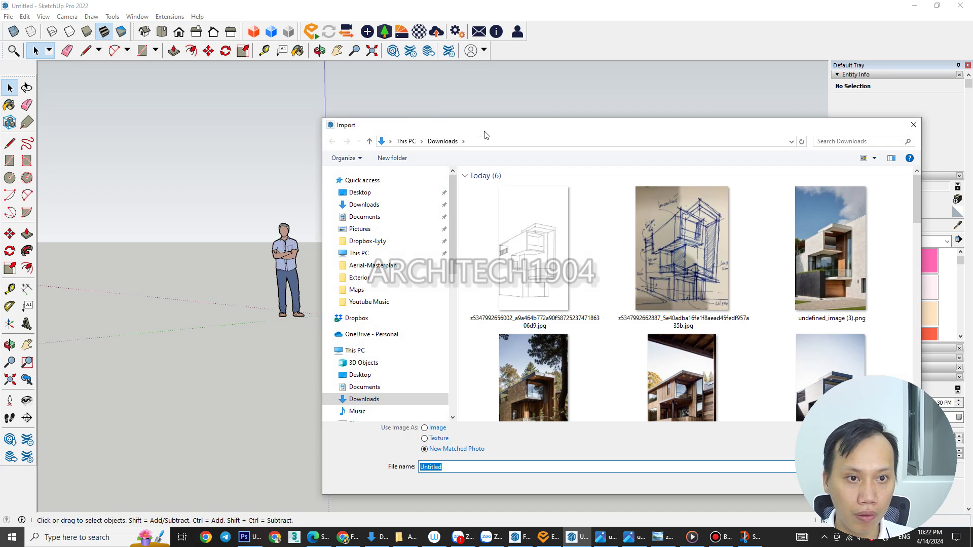
left_click_drag(486, 126, 243, 83)
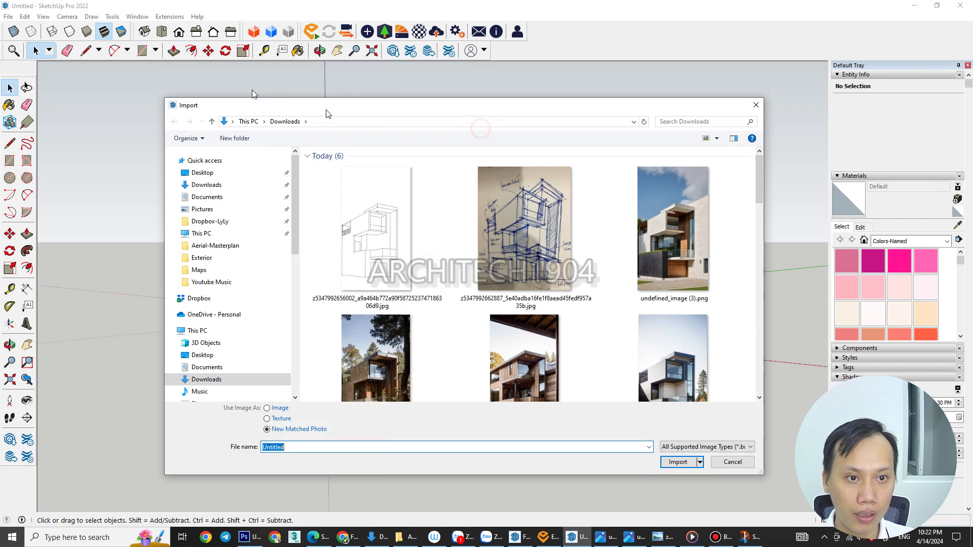
scroll(332, 230, "down", 1)
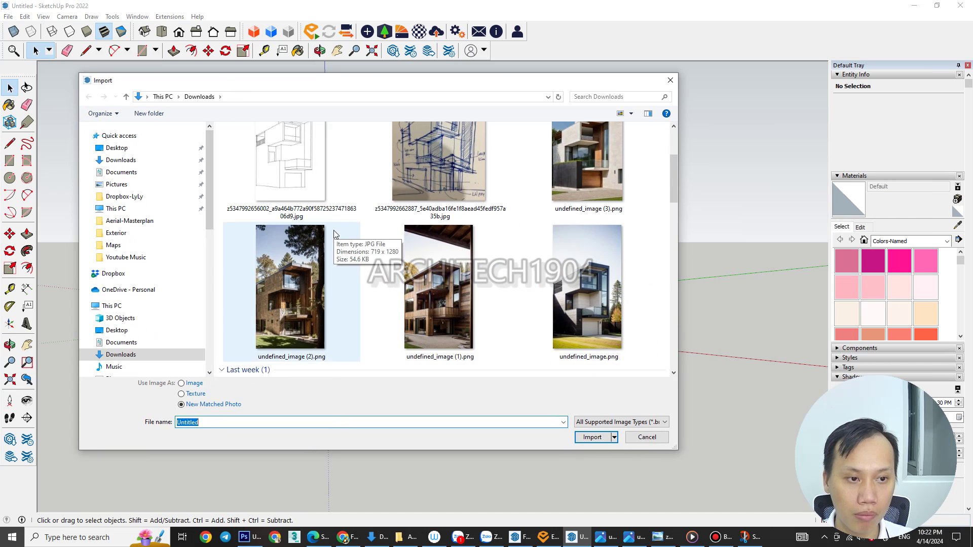
left_click(297, 252)
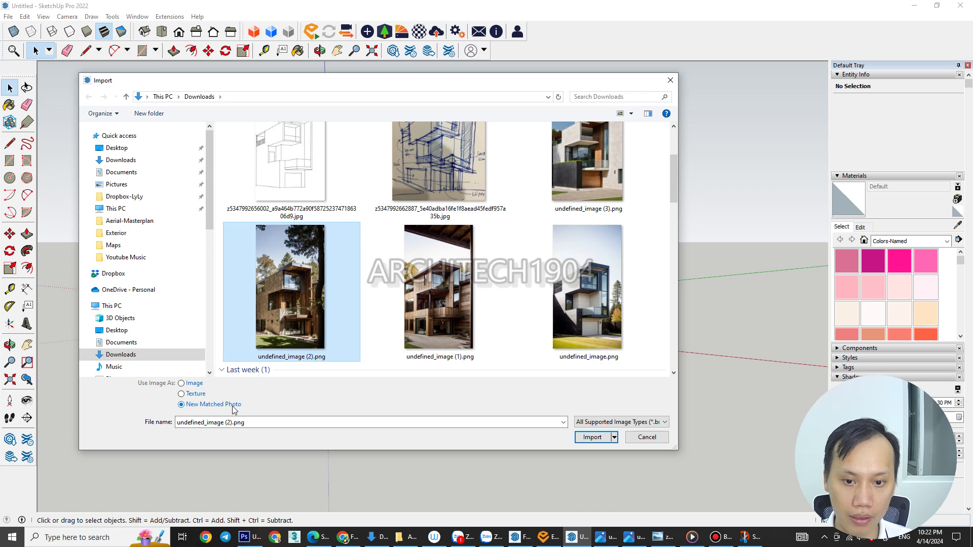
left_click(594, 439)
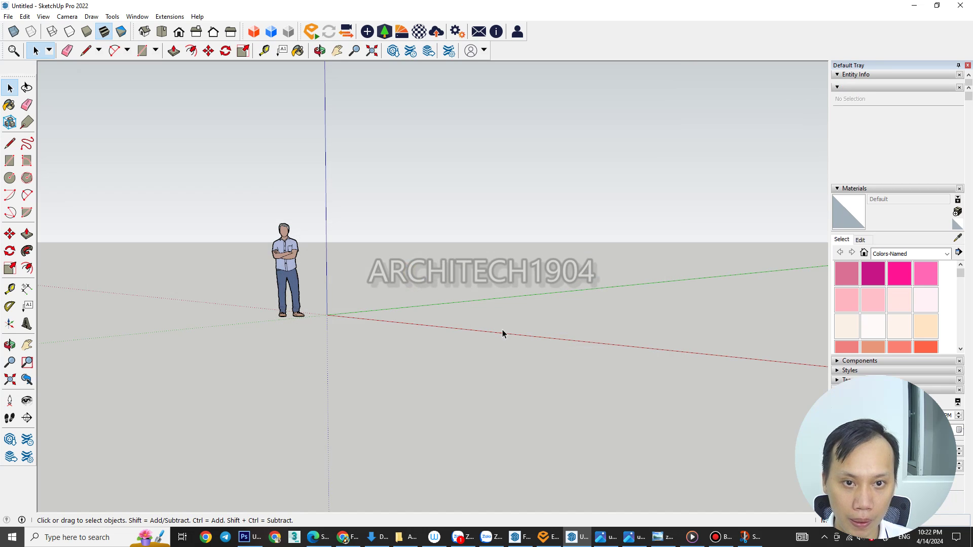
Zoom around the matched house photo and slide the right vanishing point along the horizon
scroll(501, 332, "down", 1)
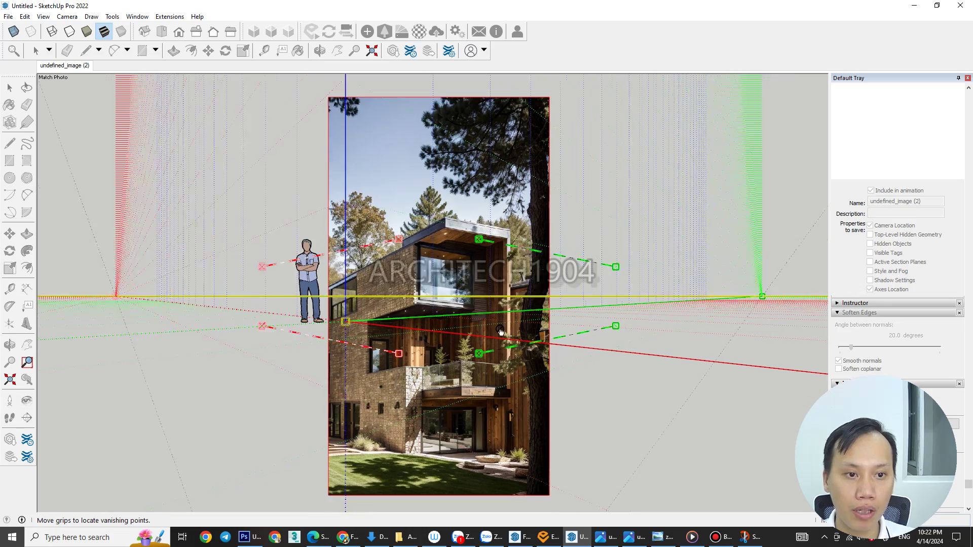
scroll(501, 332, "down", 2)
scroll(501, 332, "down", 1)
scroll(501, 332, "down", 1)
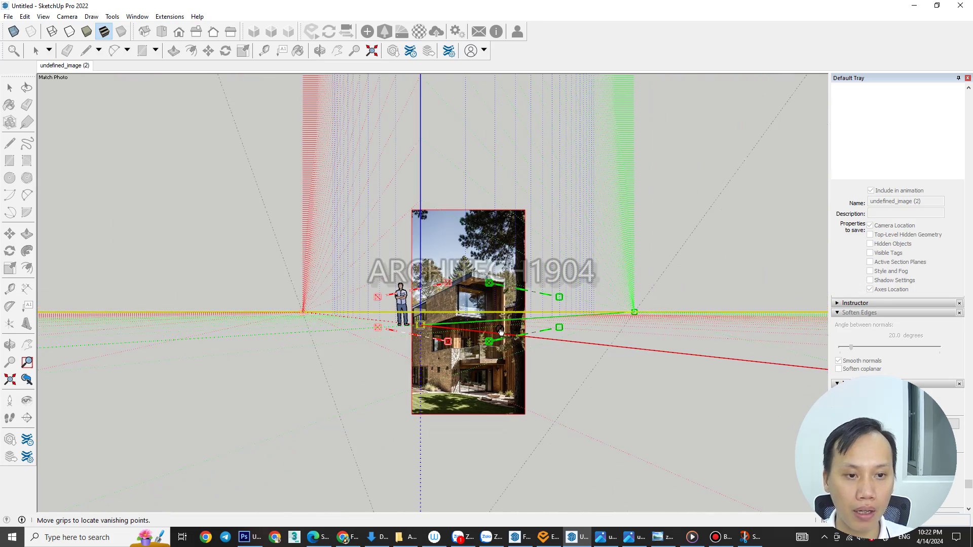
scroll(500, 332, "up", 3)
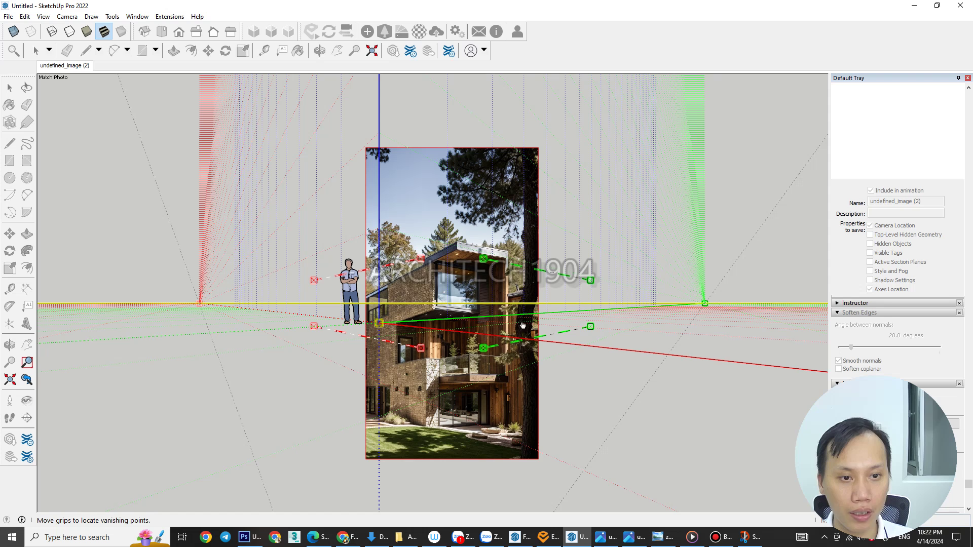
scroll(336, 287, "down", 1)
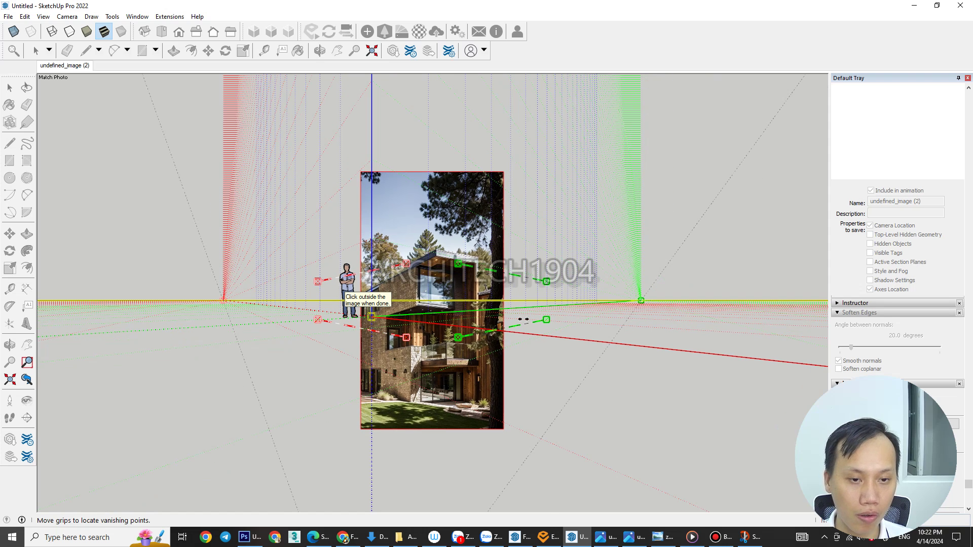
scroll(637, 317, "down", 1)
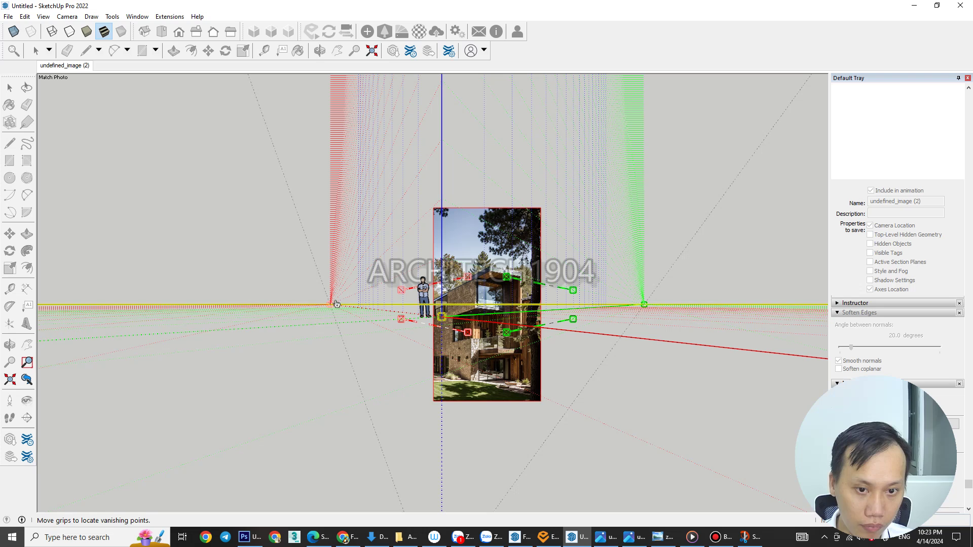
left_click_drag(644, 304, 714, 304)
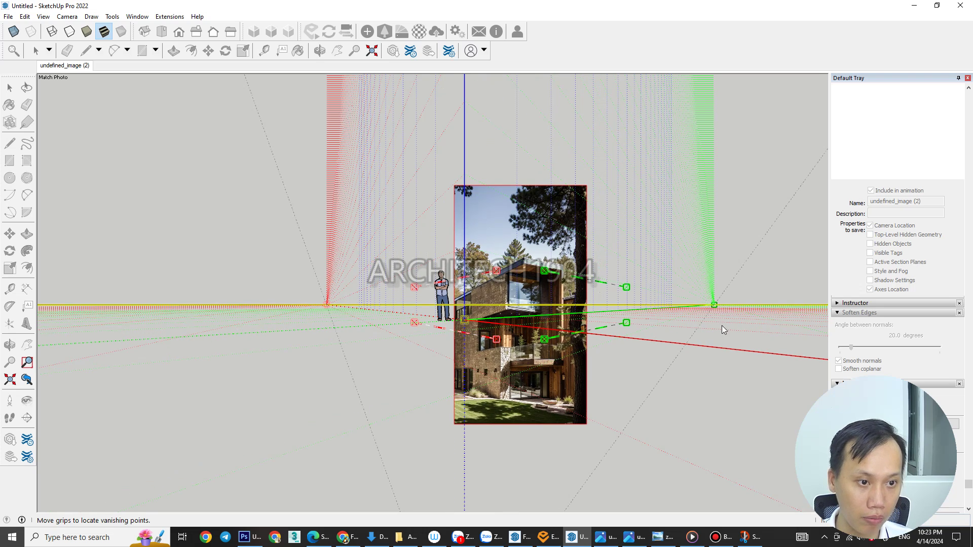
scroll(743, 333, "up", 1)
scroll(742, 333, "up", 2)
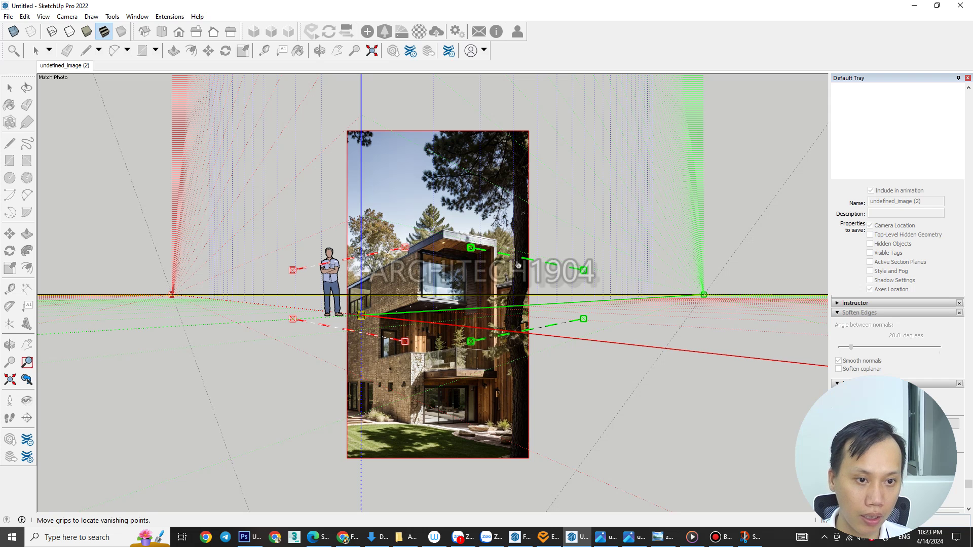
scroll(535, 292, "up", 2)
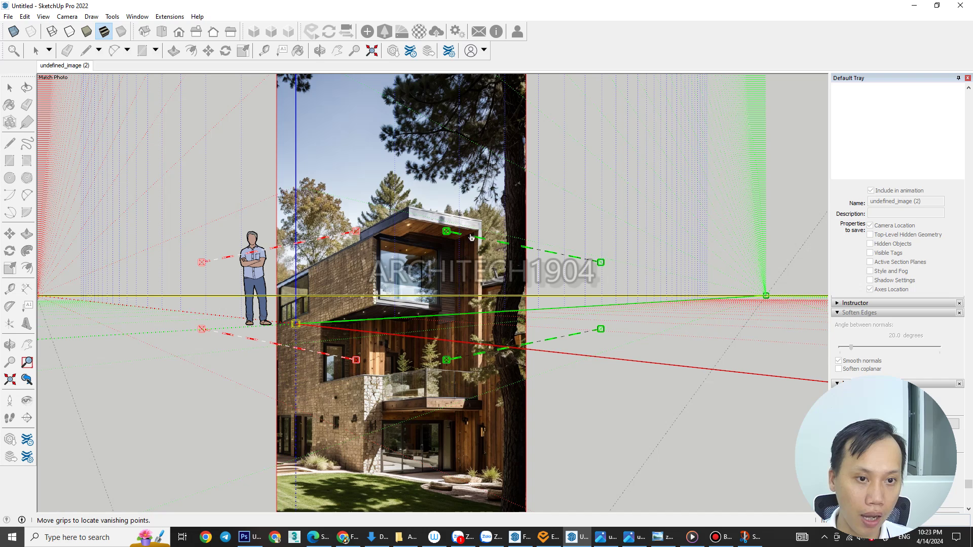
scroll(466, 255, "up", 1)
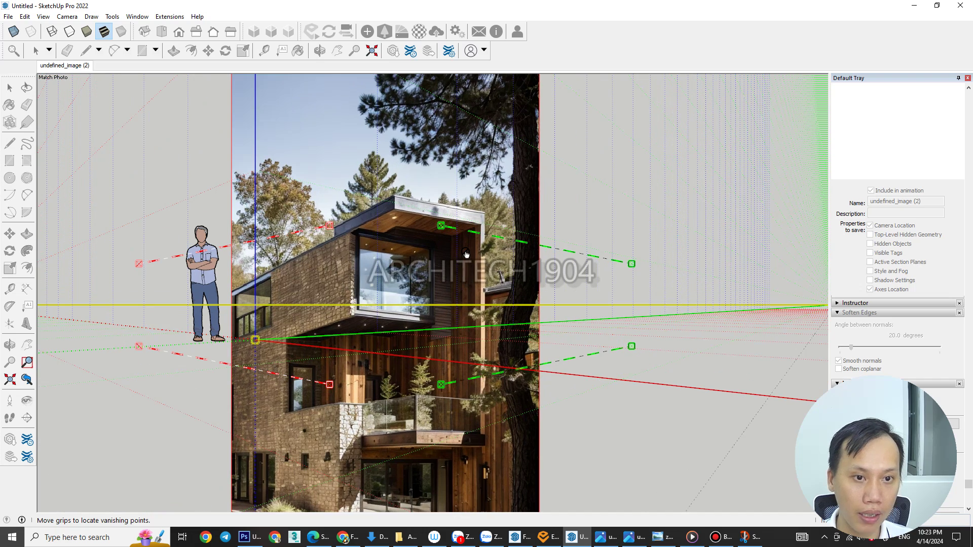
scroll(466, 255, "up", 1)
scroll(457, 247, "up", 1)
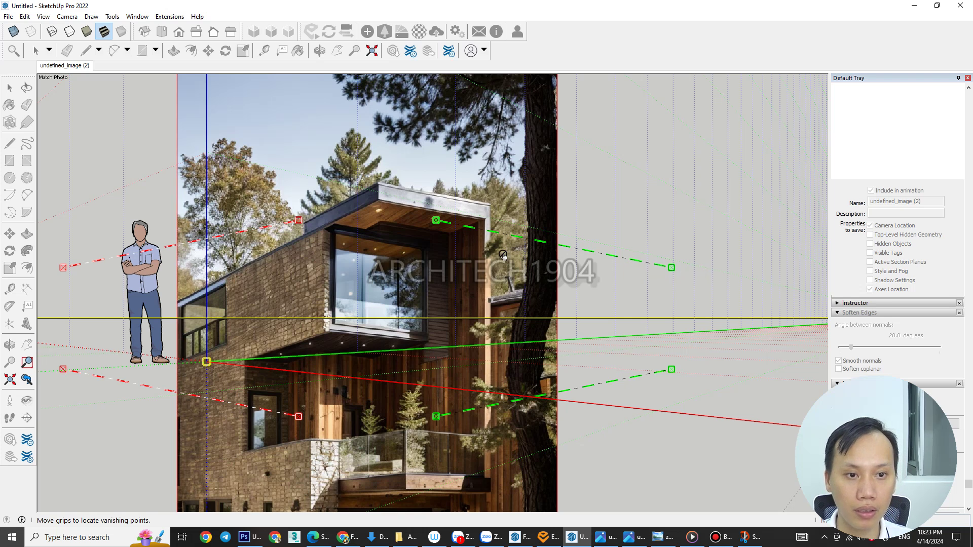
scroll(472, 241, "up", 1)
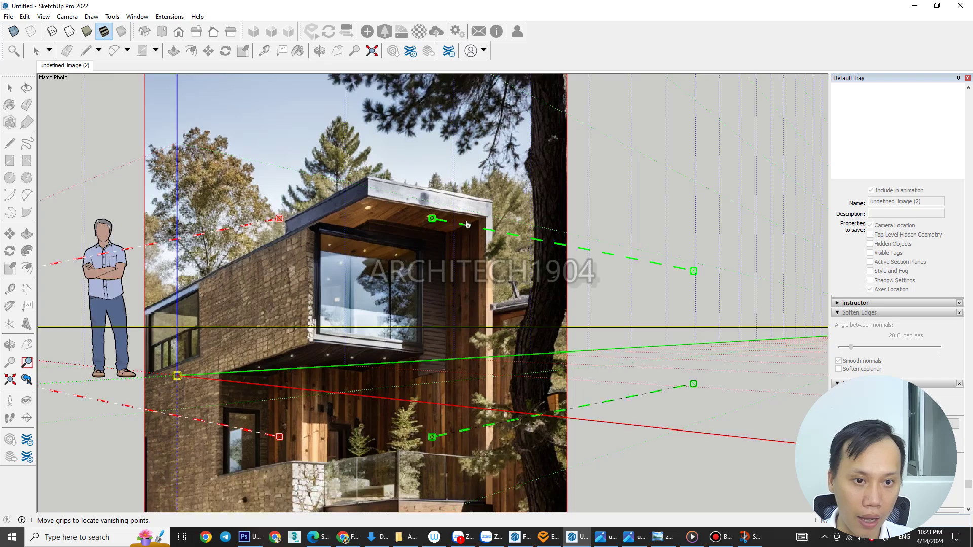
Align the upper green perspective line with the roof's top edge
scroll(464, 224, "up", 1)
left_click_drag(424, 218, 345, 166)
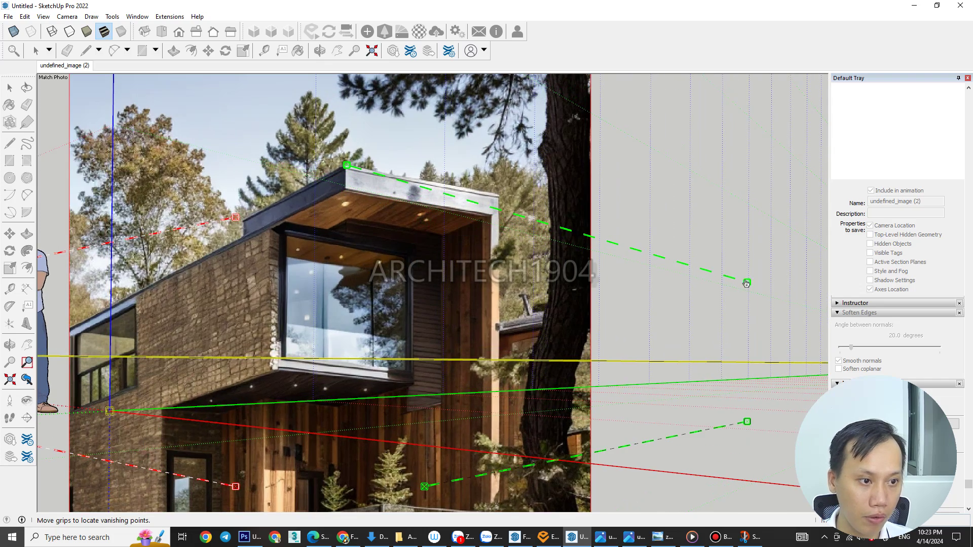
left_click_drag(747, 283, 498, 195)
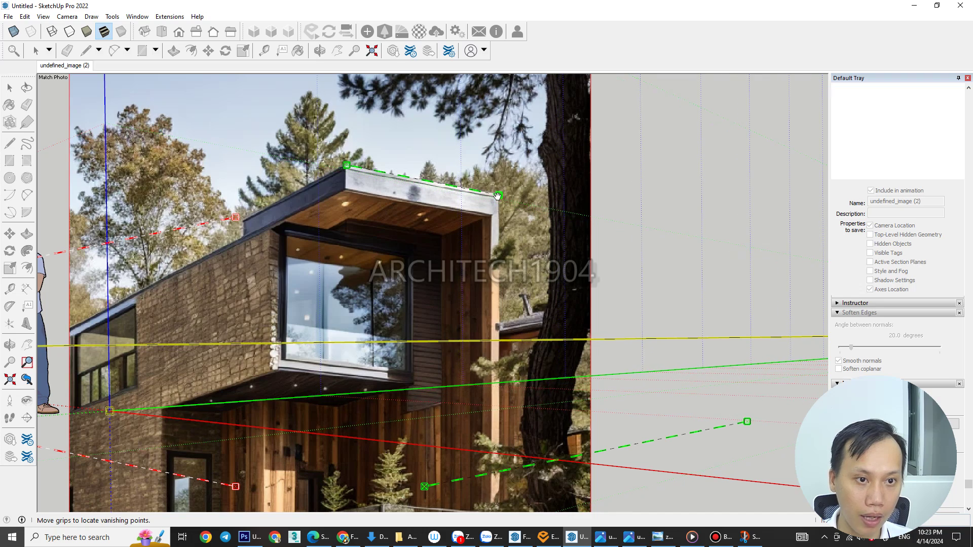
scroll(499, 197, "down", 1)
scroll(499, 197, "down", 1)
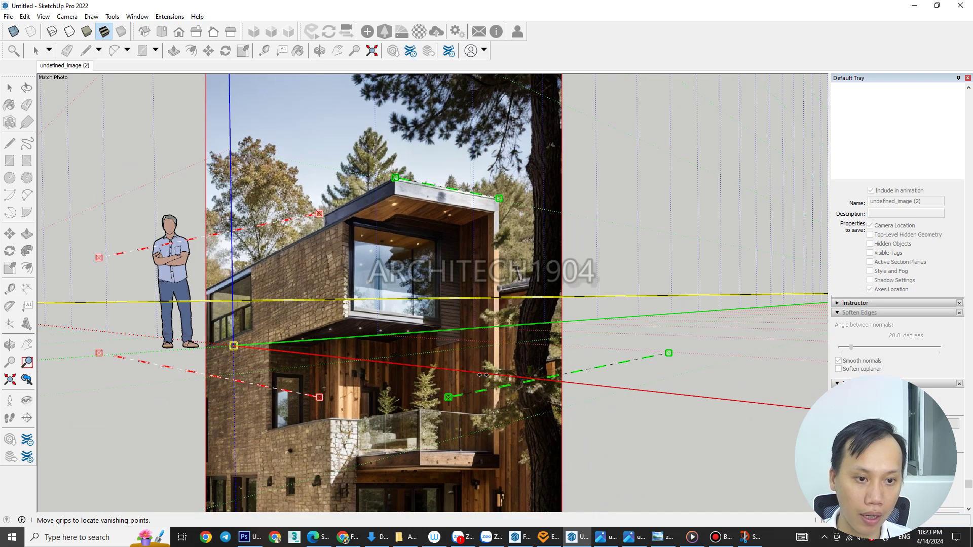
scroll(469, 430, "up", 1)
scroll(469, 431, "up", 1)
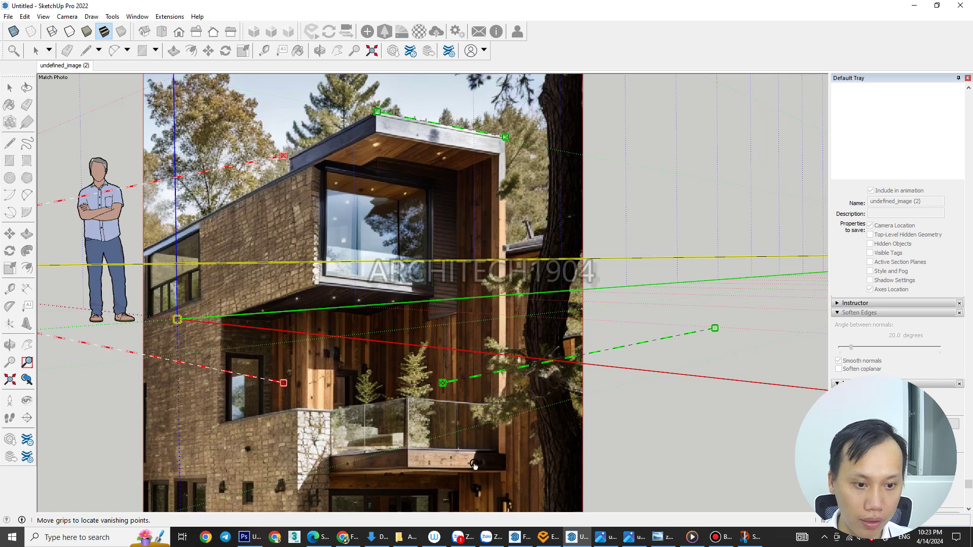
scroll(472, 456, "up", 1)
scroll(468, 442, "down", 1)
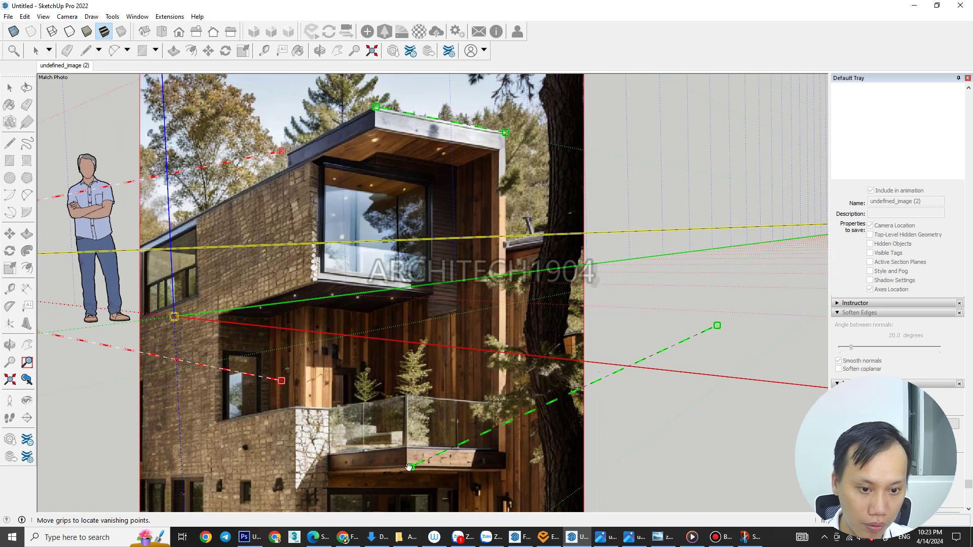
Align the lower green perspective line with the balcony edge
left_click_drag(444, 383, 408, 465)
left_click_drag(716, 326, 504, 467)
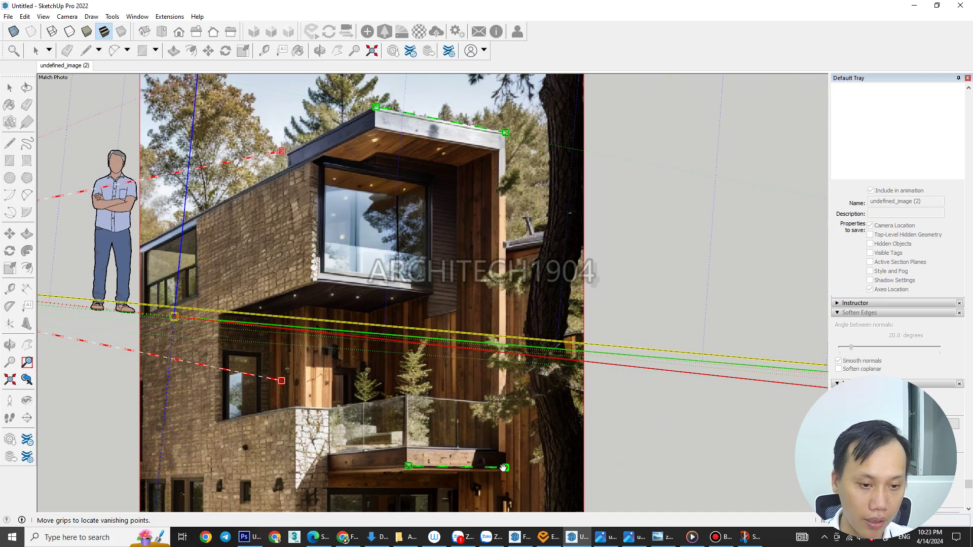
scroll(527, 451, "down", 2)
scroll(558, 385, "down", 2)
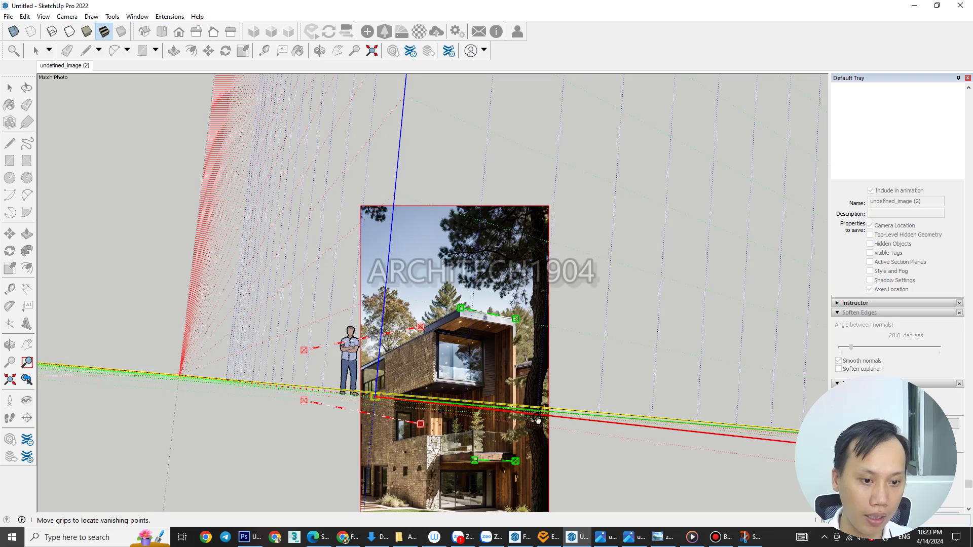
middle_click_drag(617, 374, 625, 333, "shift")
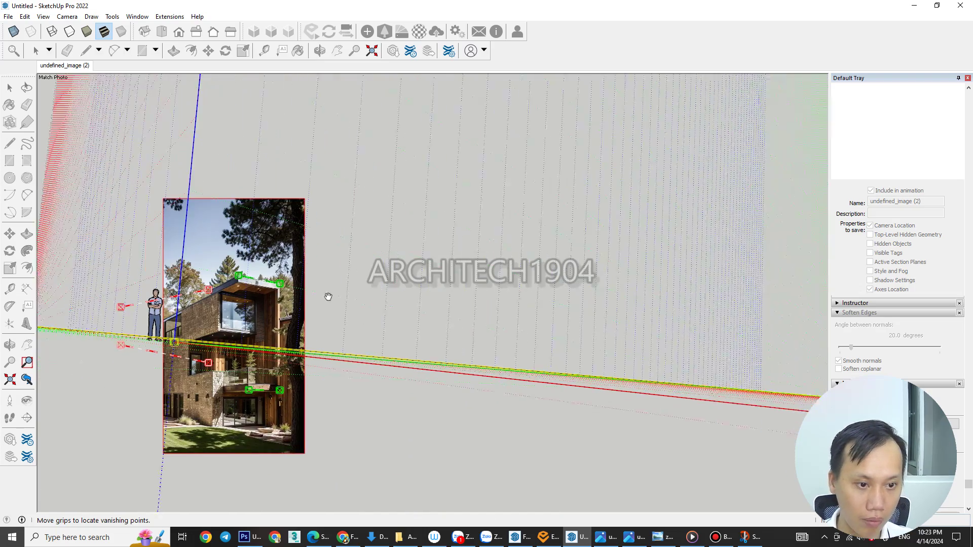
scroll(753, 362, "down", 1)
scroll(409, 345, "up", 2)
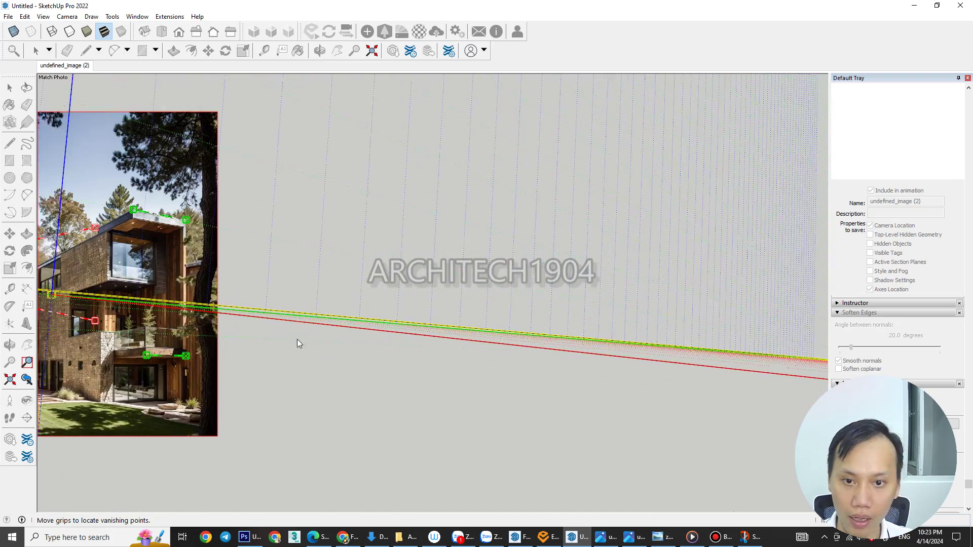
Bring the photo back into view and start fitting the upper red line to the roof
middle_click_drag(297, 339, 655, 367, "shift")
scroll(655, 367, "down", 1)
scroll(431, 284, "up", 2)
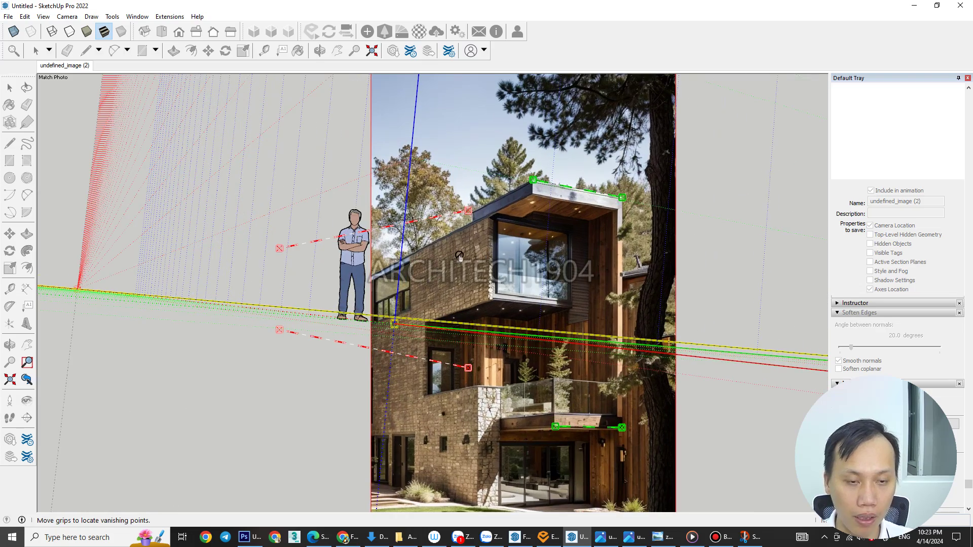
scroll(459, 256, "up", 1)
scroll(459, 255, "up", 1)
mouse_move(466, 211)
left_mouse_down()
mouse_move(496, 219)
mouse_move(553, 187)
left_mouse_up()
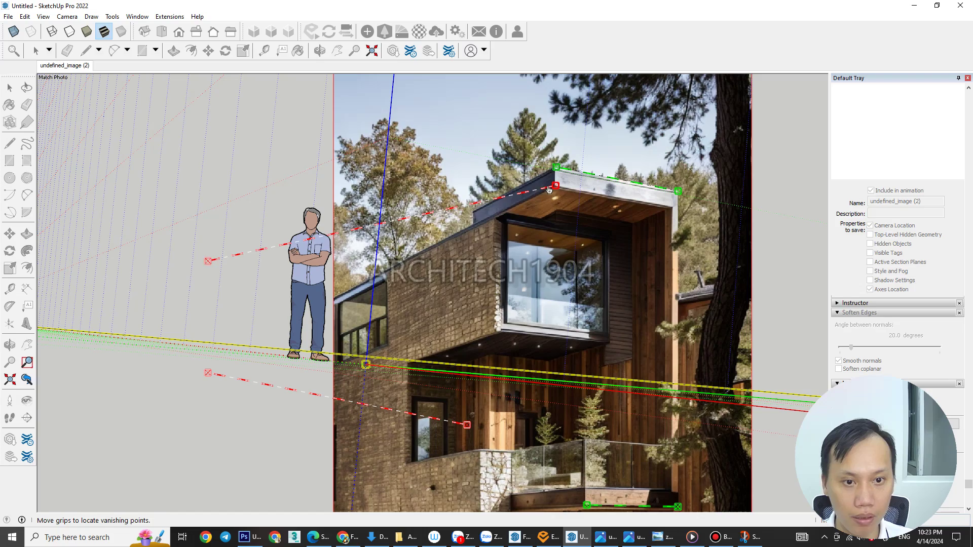
left_click_drag(206, 262, 336, 298)
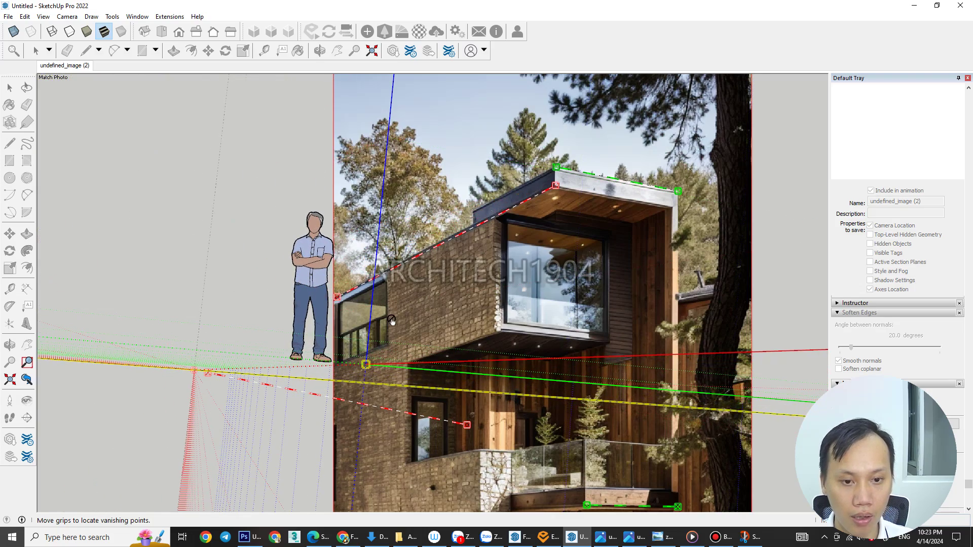
scroll(391, 321, "down", 1)
scroll(474, 343, "up", 2)
scroll(476, 340, "down", 1)
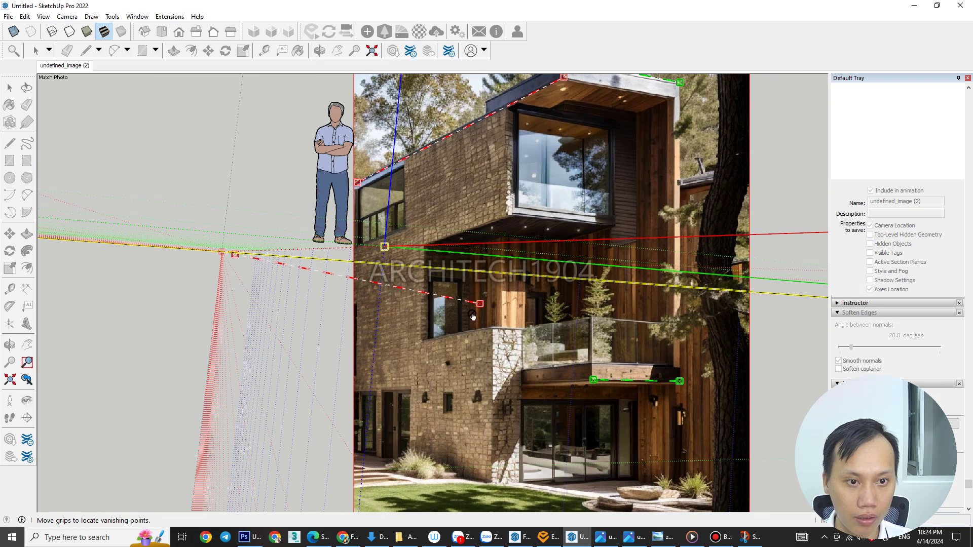
left_click_drag(479, 304, 506, 217)
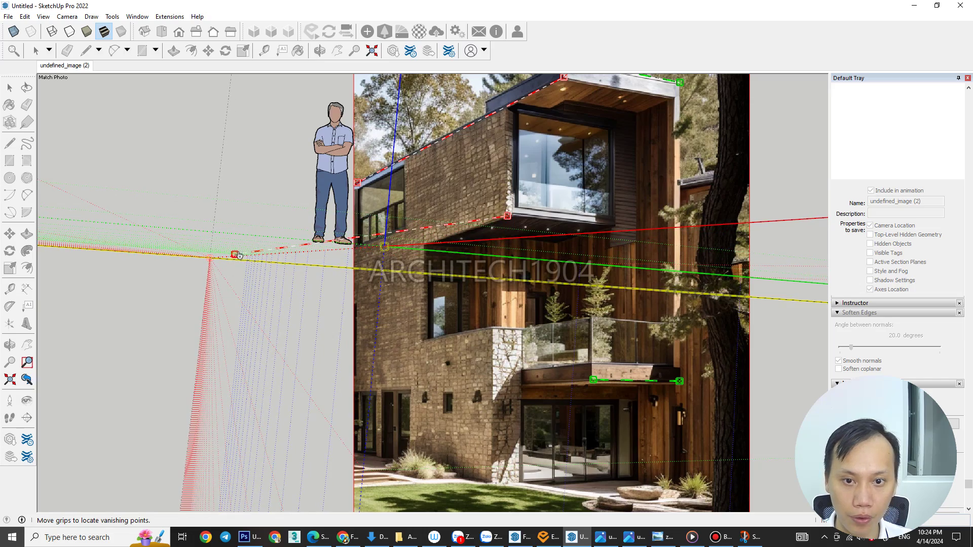
left_click_drag(238, 255, 429, 245)
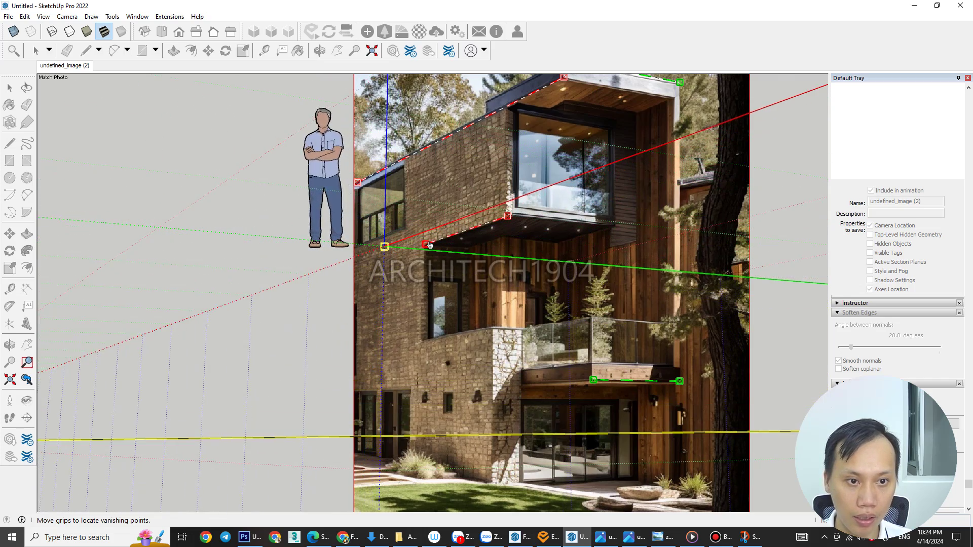
scroll(429, 245, "up", 3)
scroll(446, 247, "down", 3)
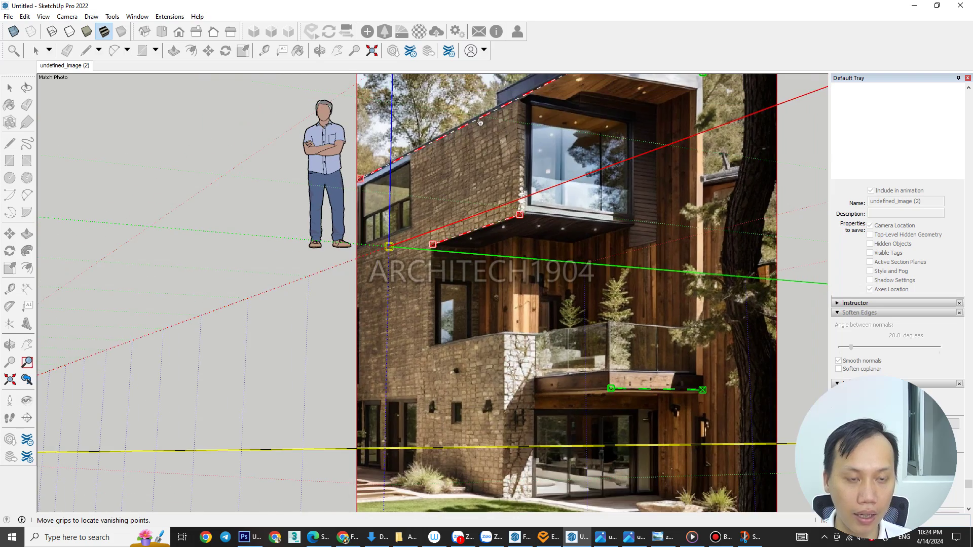
scroll(502, 132, "down", 2)
scroll(509, 117, "down", 1)
scroll(208, 265, "down", 2)
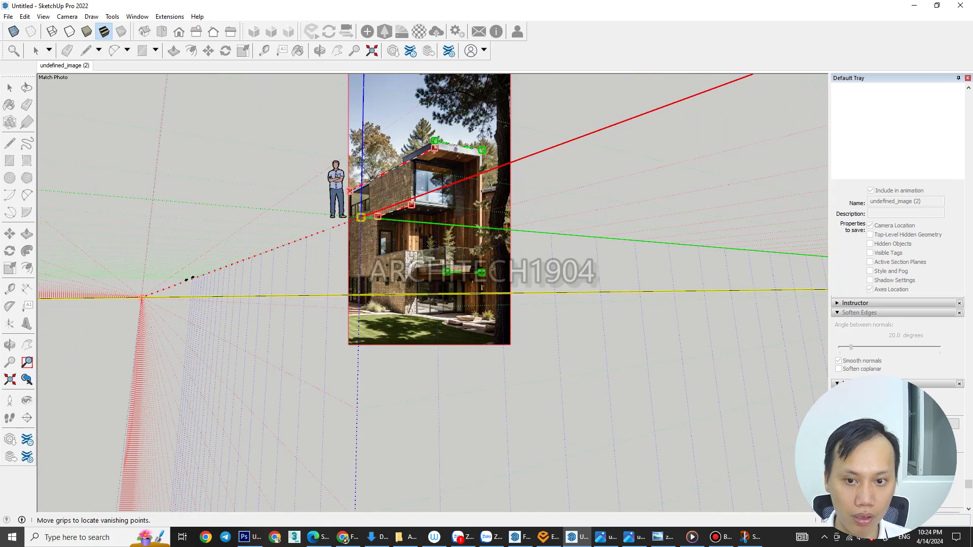
scroll(218, 284, "down", 1)
scroll(192, 293, "down", 1)
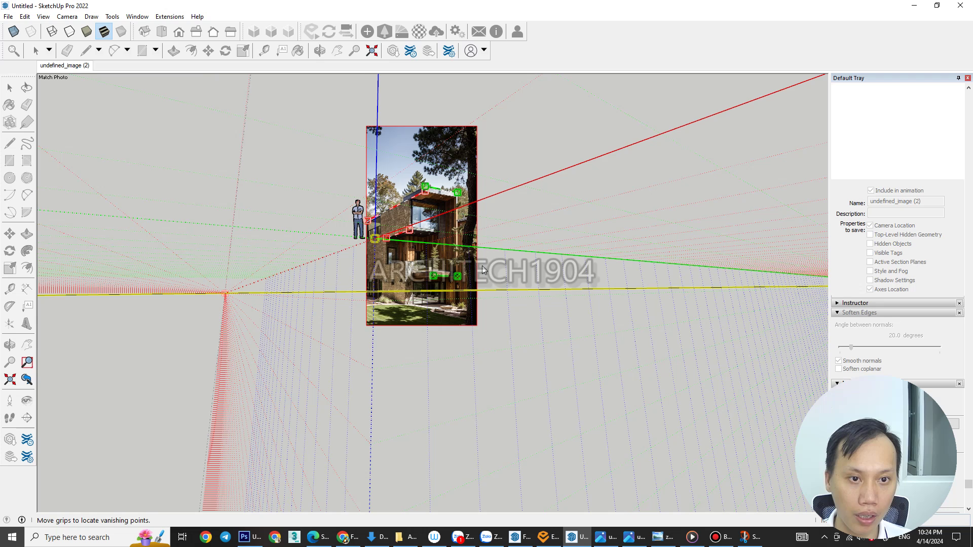
scroll(388, 228, "up", 2)
scroll(398, 243, "up", 1)
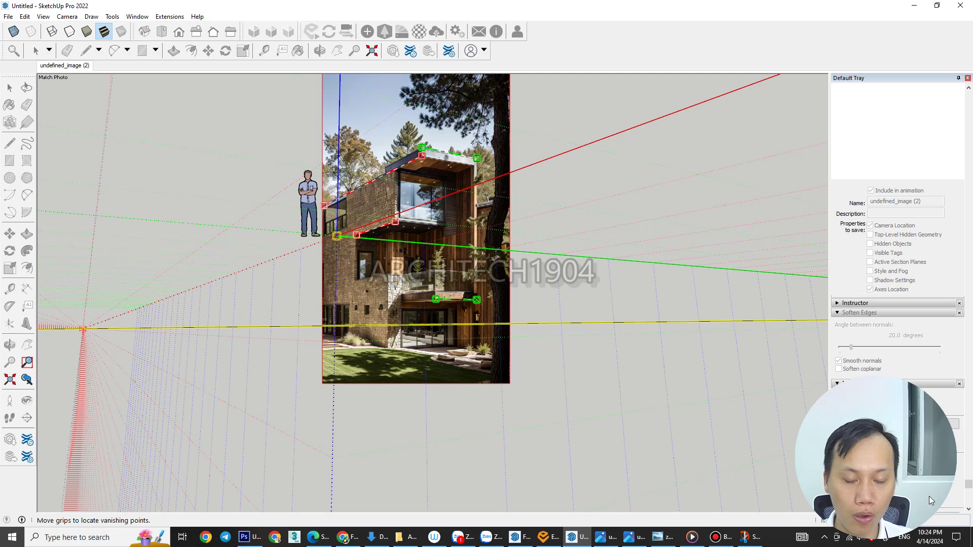
scroll(420, 315, "up", 3)
scroll(421, 315, "up", 2)
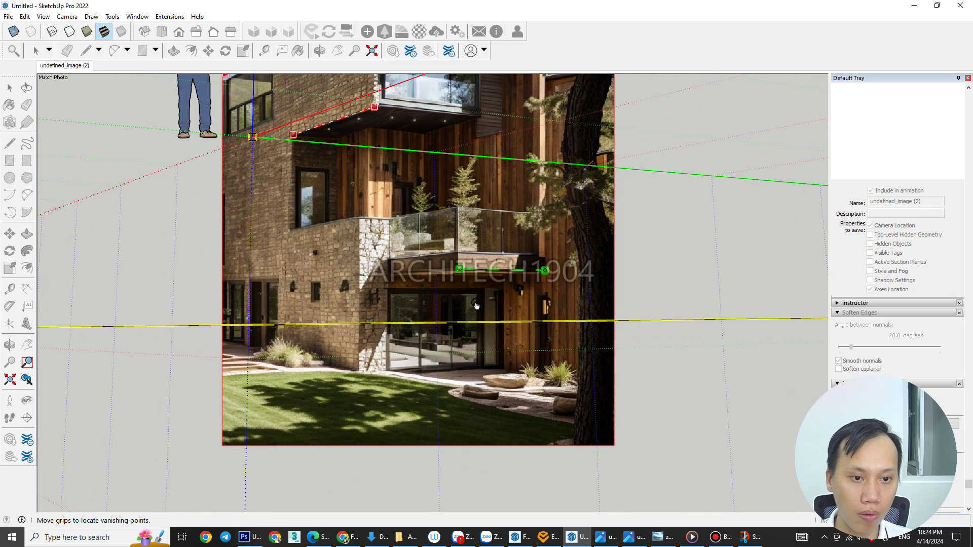
scroll(499, 303, "down", 3)
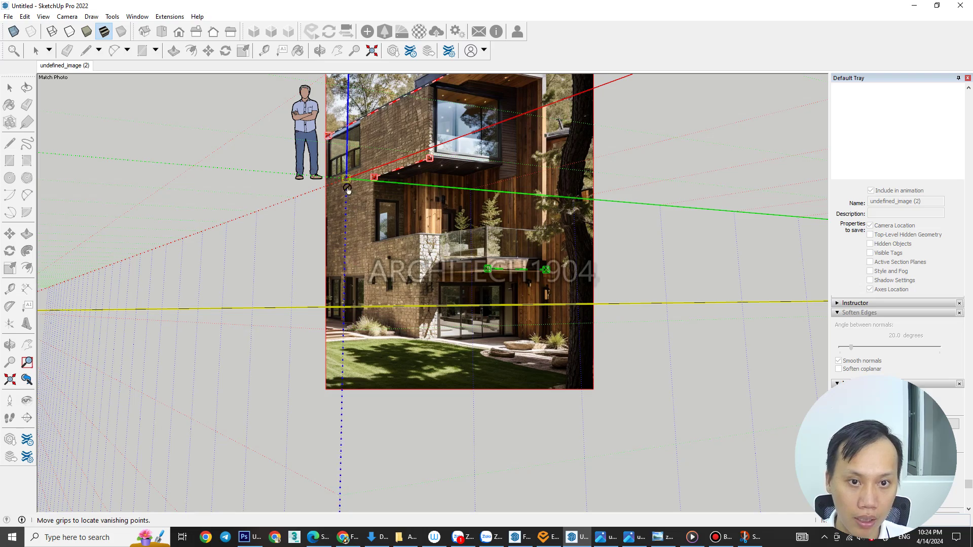
Place the Match Photo origin at the stone wall's ground-level corner
left_click_drag(346, 179, 420, 347)
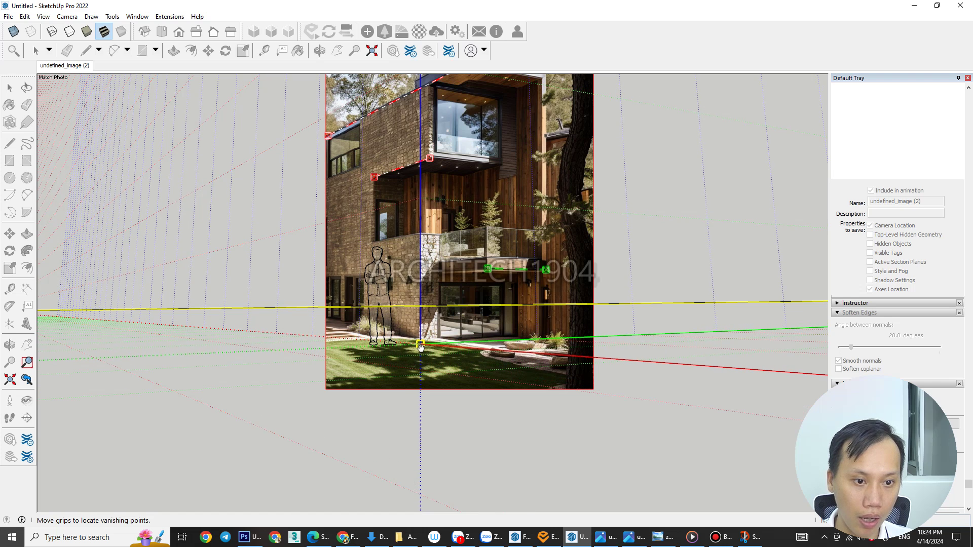
scroll(423, 348, "up", 2)
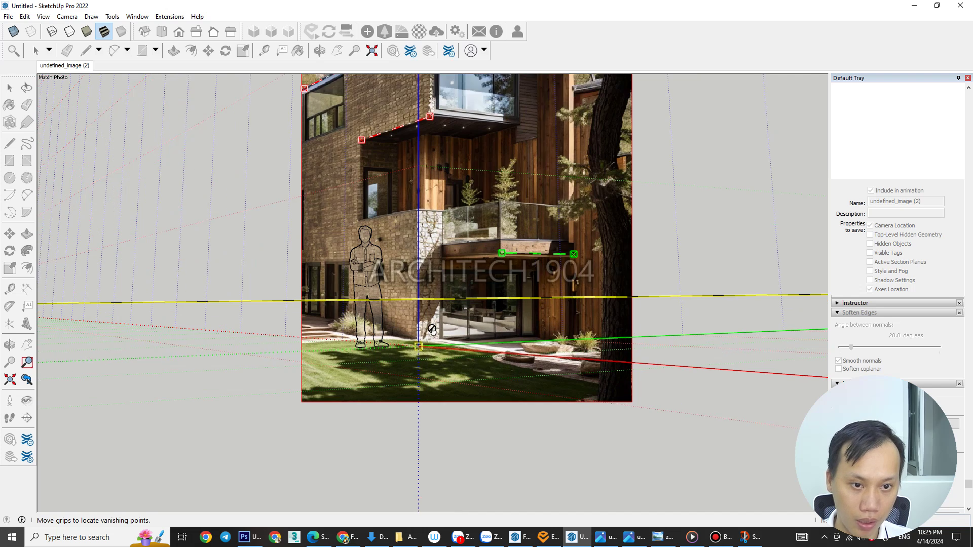
scroll(415, 253, "up", 1)
scroll(417, 250, "up", 1)
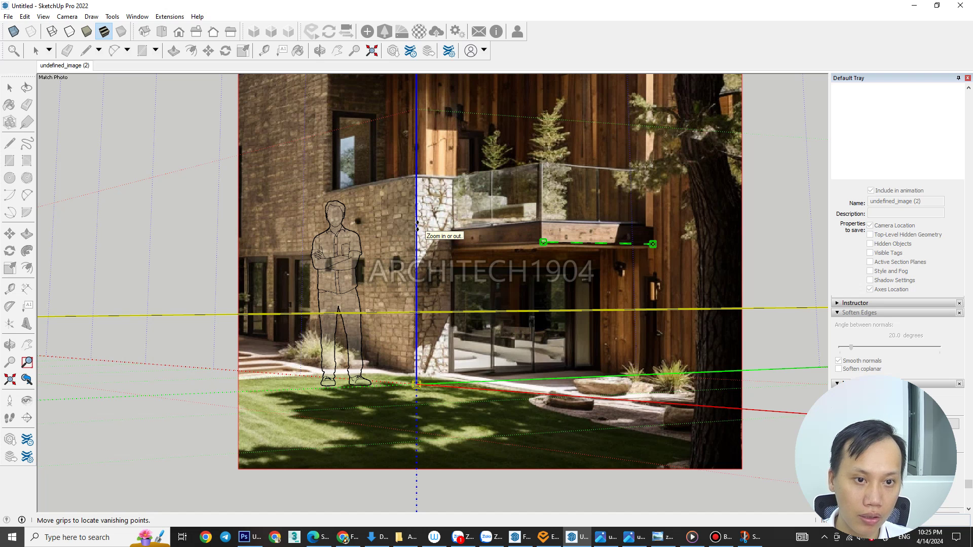
scroll(415, 213, "up", 1)
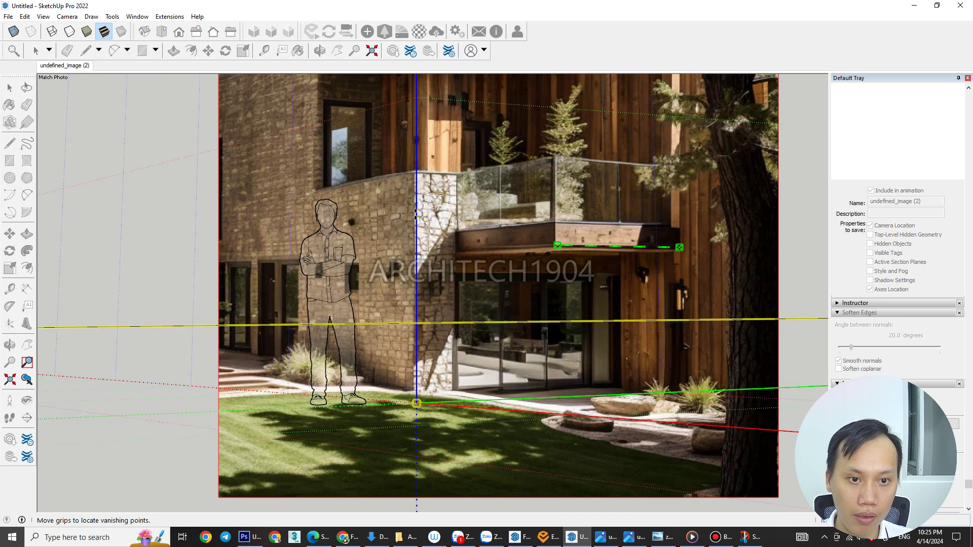
scroll(415, 214, "up", 1)
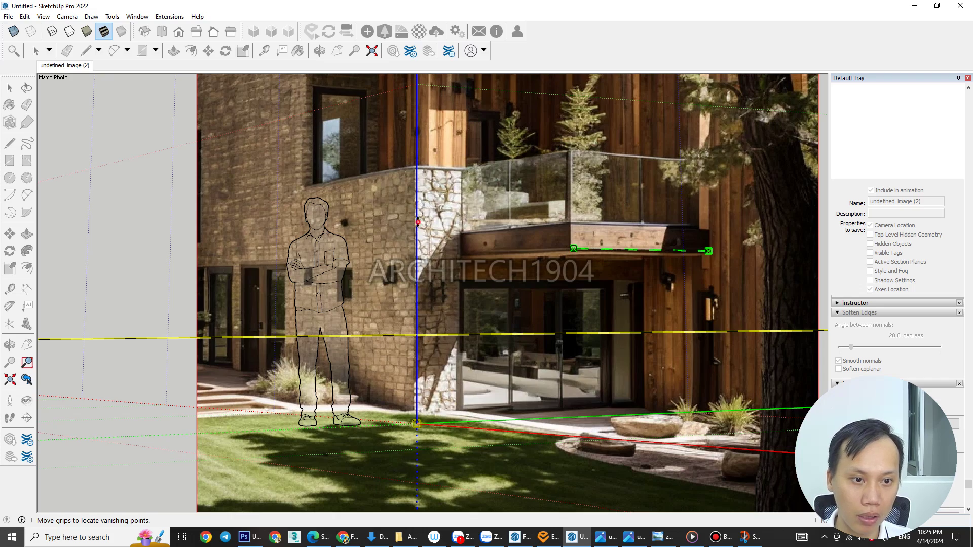
Shrink the scale until the figure is person-sized, fine-tuning the origin at the corner
left_click_drag(416, 226, 408, 327)
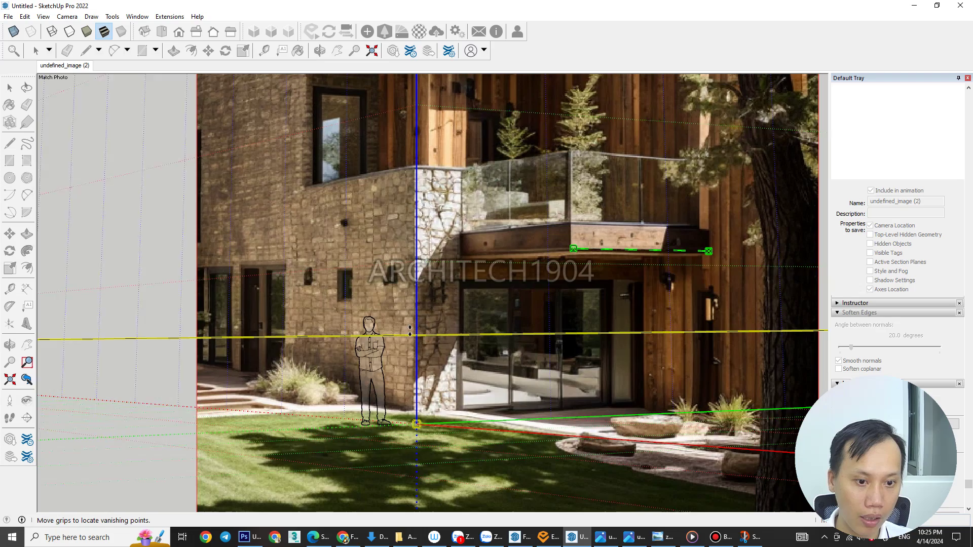
mouse_move(408, 328)
left_mouse_down()
mouse_move(414, 361)
mouse_move(425, 363)
left_mouse_up()
left_click_drag(417, 426, 416, 416)
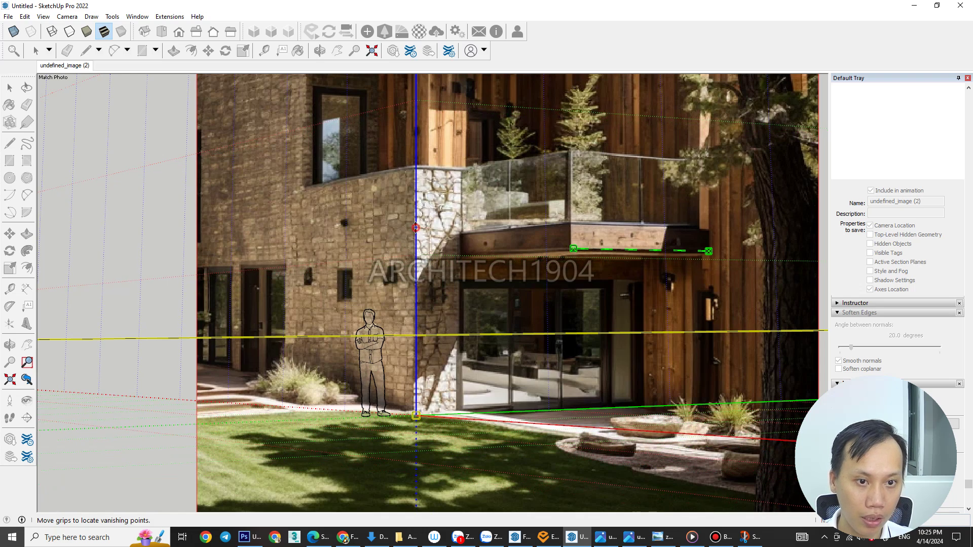
left_click_drag(416, 227, 415, 253)
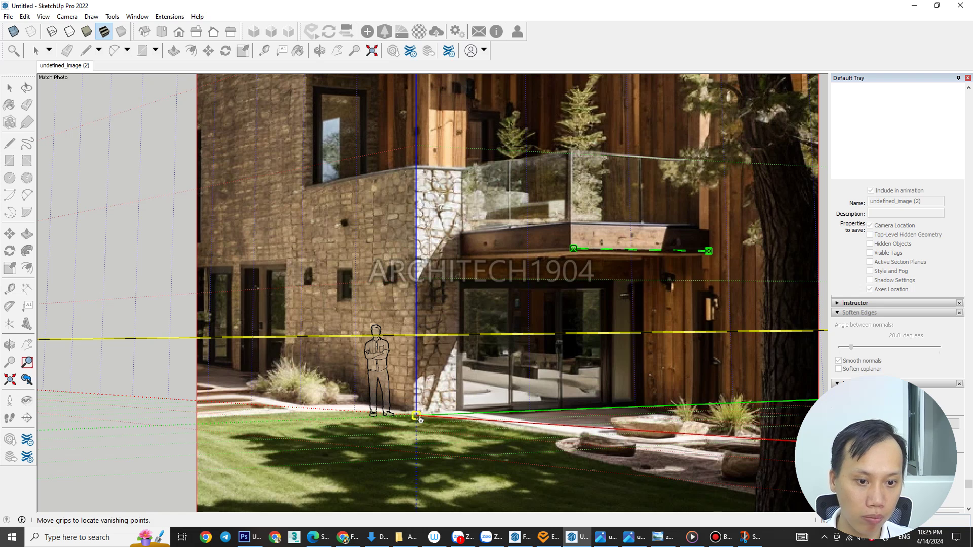
left_click_drag(420, 419, 416, 417)
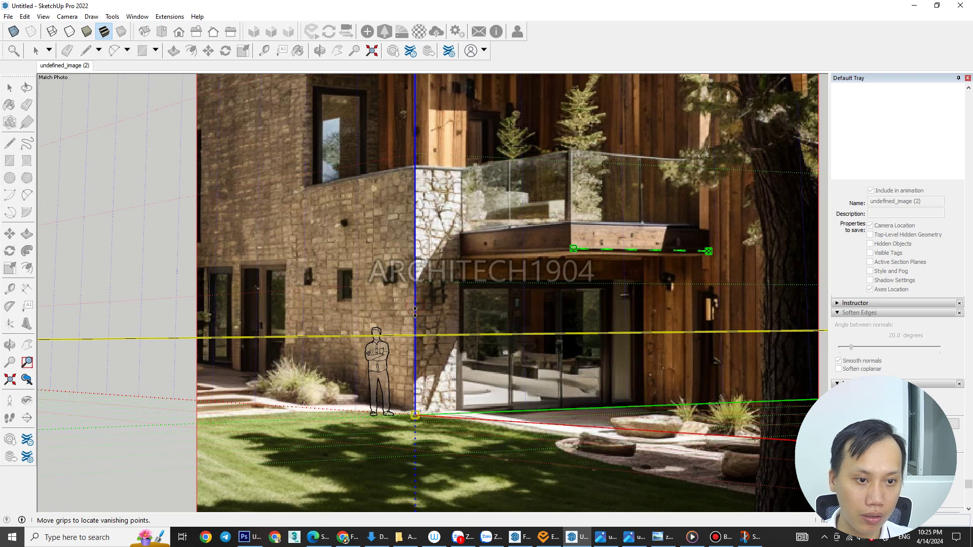
left_click_drag(415, 306, 415, 304)
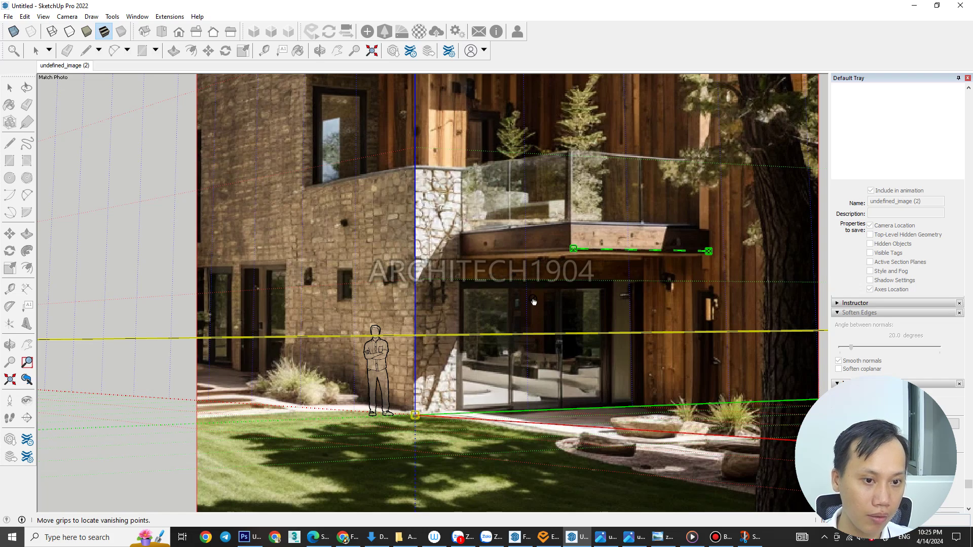
scroll(533, 306, "down", 3)
scroll(534, 300, "down", 2)
Finish the Match Photo, orbit away, then restore the undefined_image (2) scene view
scroll(534, 300, "down", 1)
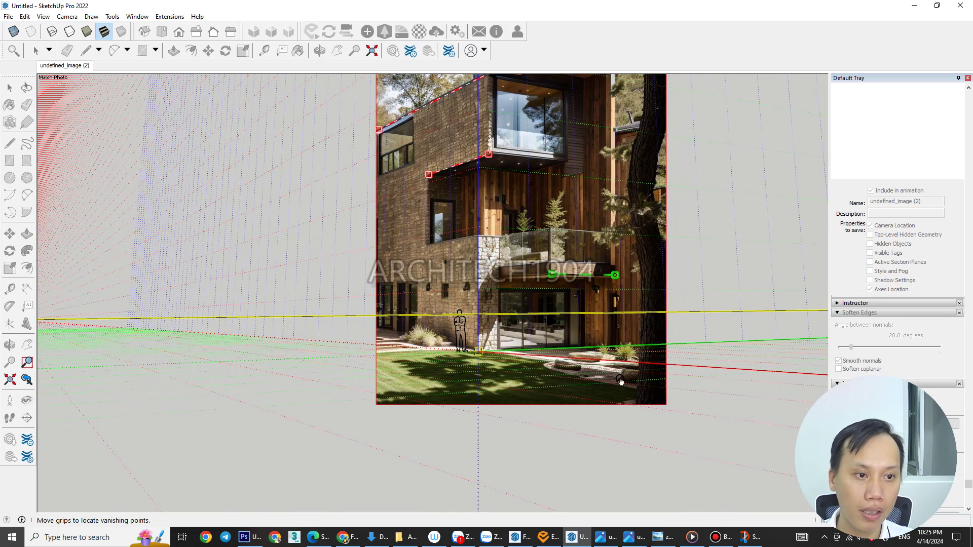
left_click(619, 425)
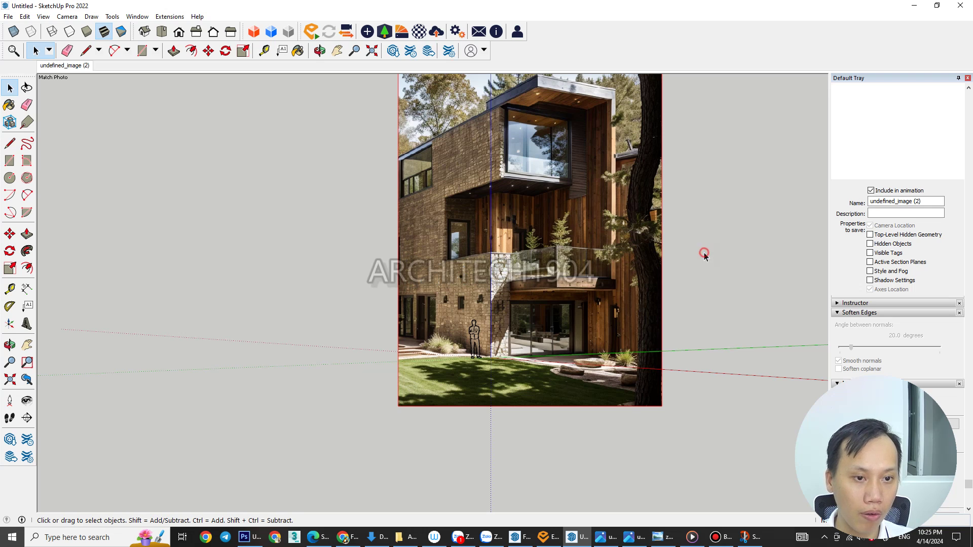
scroll(499, 333, "up", 1)
scroll(499, 334, "up", 1)
scroll(499, 333, "up", 2)
scroll(499, 334, "down", 2)
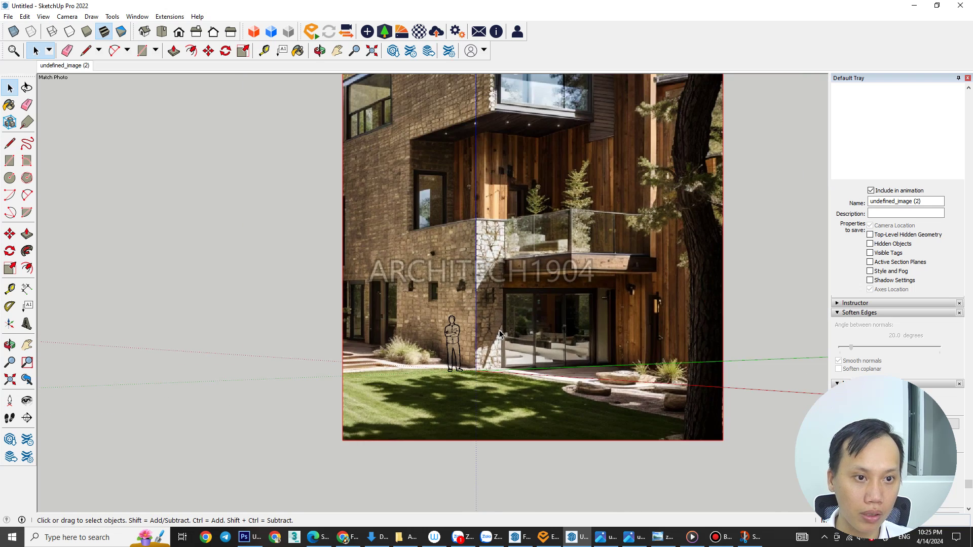
scroll(441, 367, "down", 2)
scroll(691, 261, "down", 1)
mouse_move(694, 263)
middle_mouse_down()
mouse_move(627, 290)
mouse_move(695, 293)
mouse_move(540, 278)
mouse_move(729, 265)
mouse_move(514, 265)
mouse_move(256, 197)
middle_mouse_up()
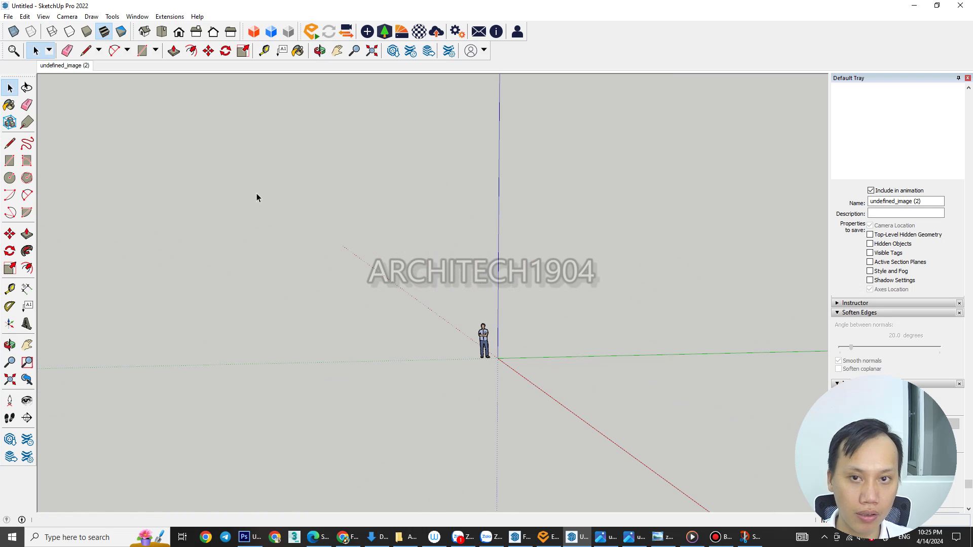
left_click(63, 66)
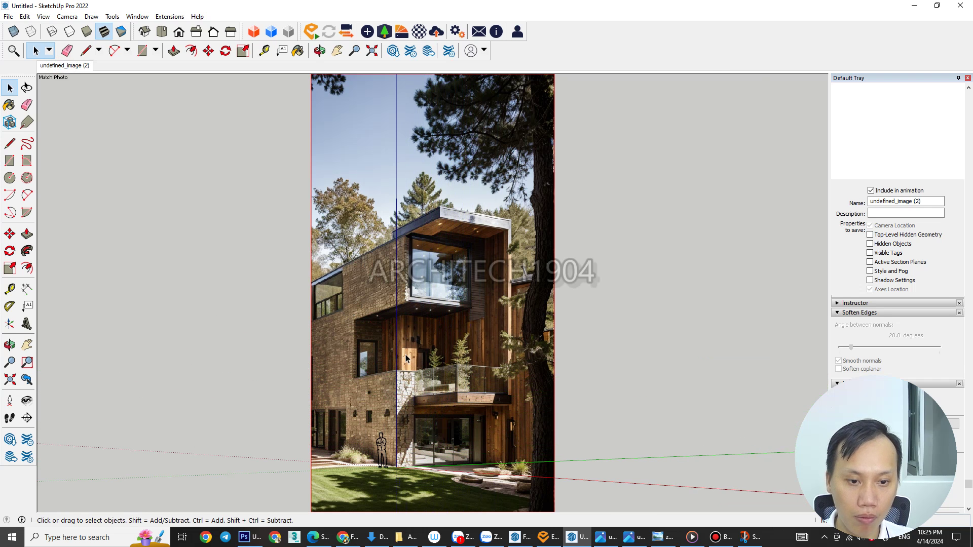
Trace a rectangle from the origin over the left brick wall and push/pull it into a block
left_click(9, 160)
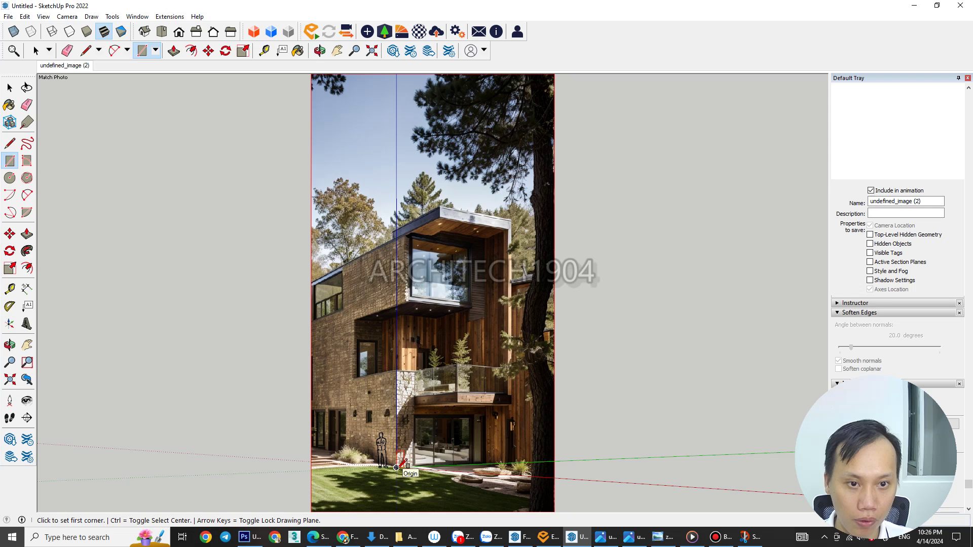
left_click(396, 466)
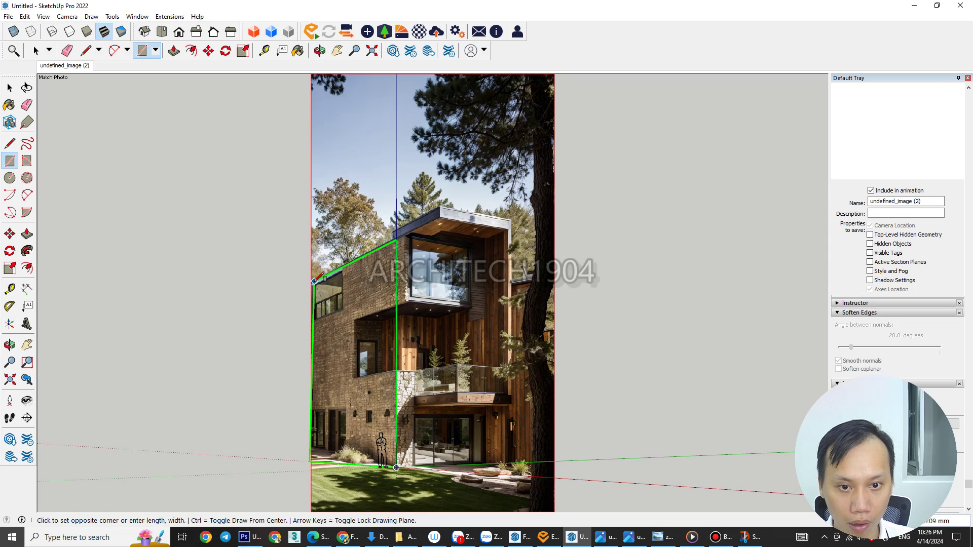
left_click(311, 282)
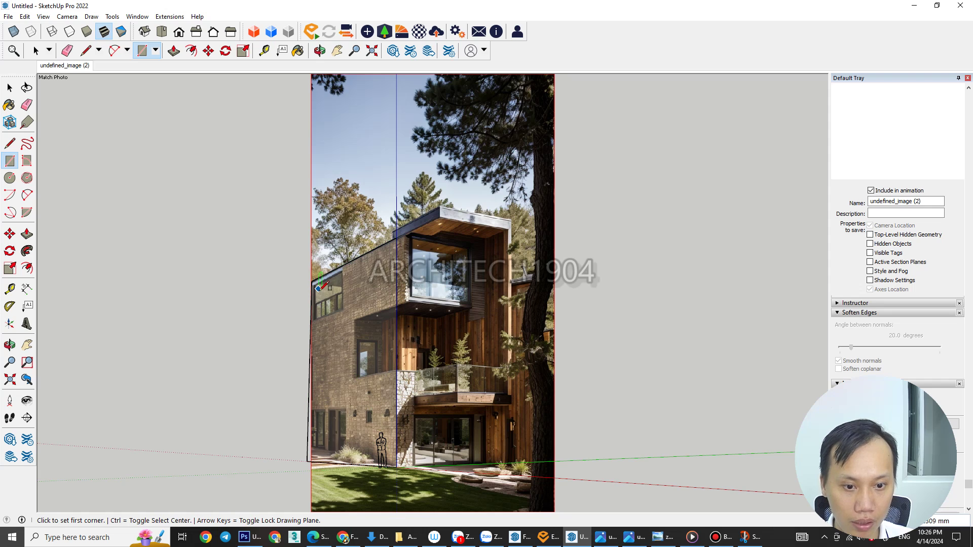
key("p")
left_click(348, 313)
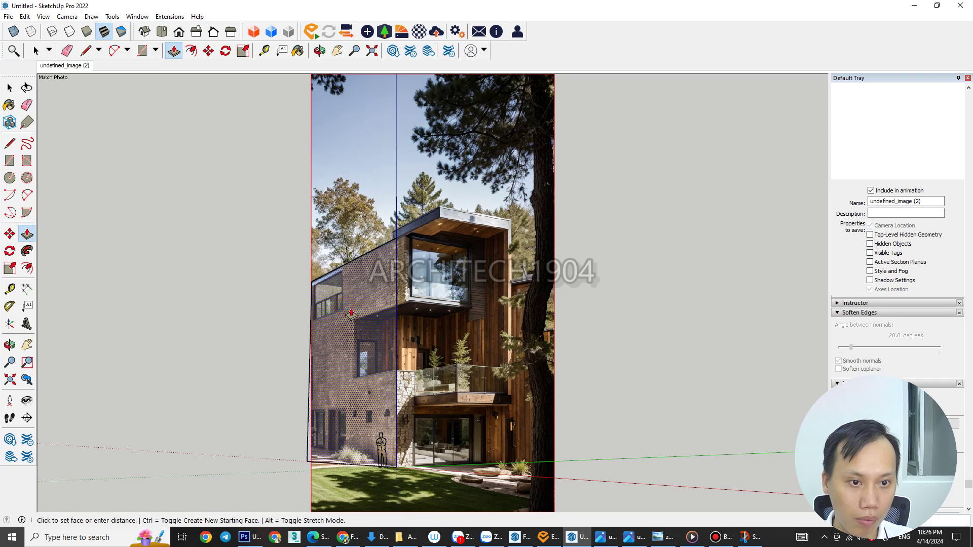
left_click(423, 329)
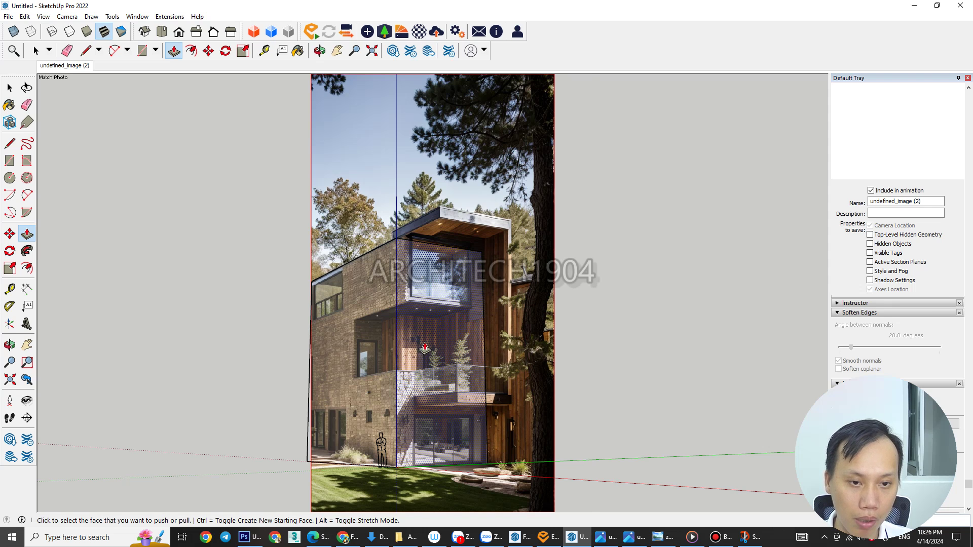
scroll(388, 336, "up", 2)
scroll(361, 321, "up", 1)
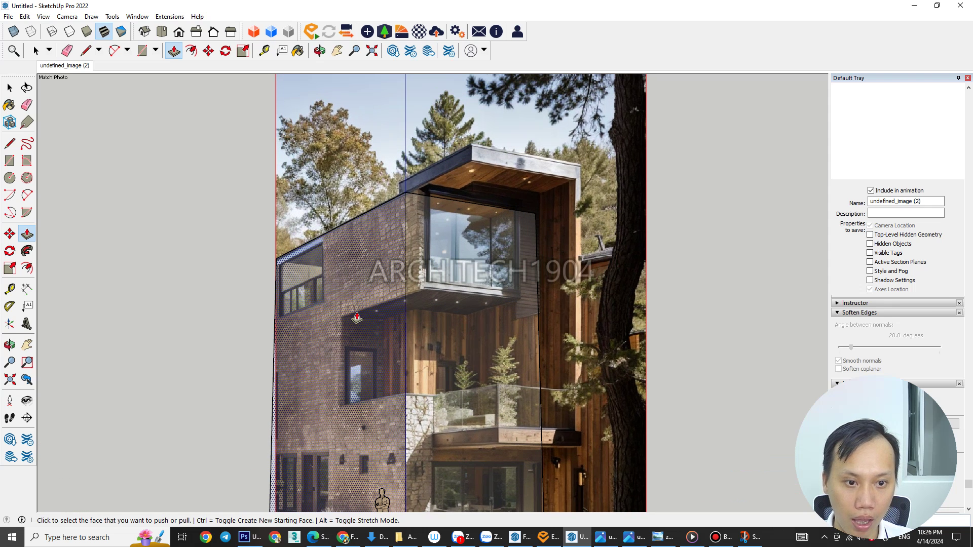
Draw a rectangle over the middle-storey recess and push it back into the wall
key("l")
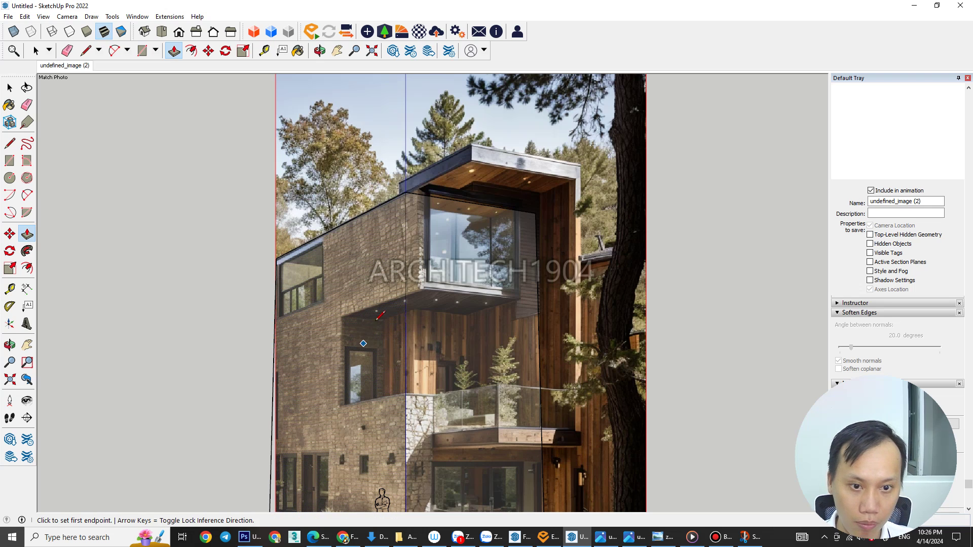
left_click(405, 296)
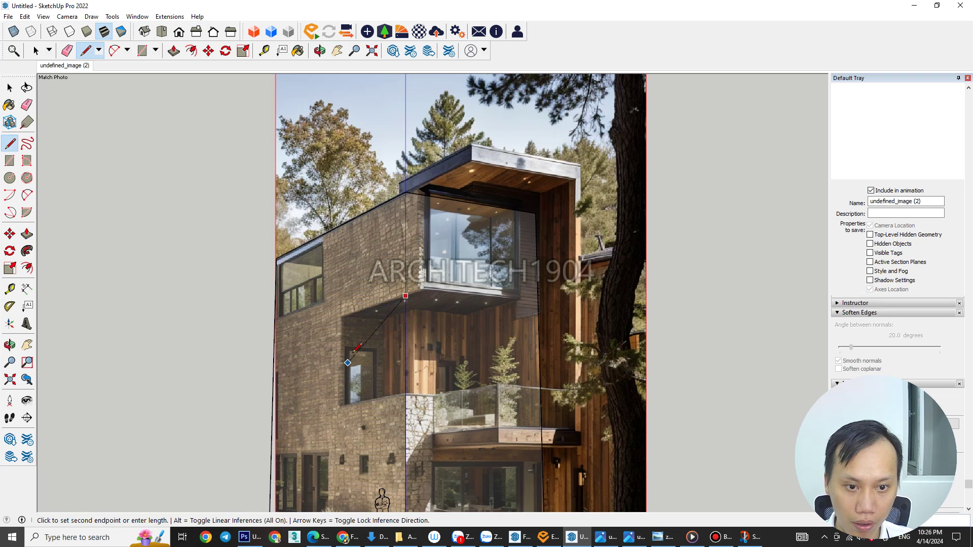
key("r")
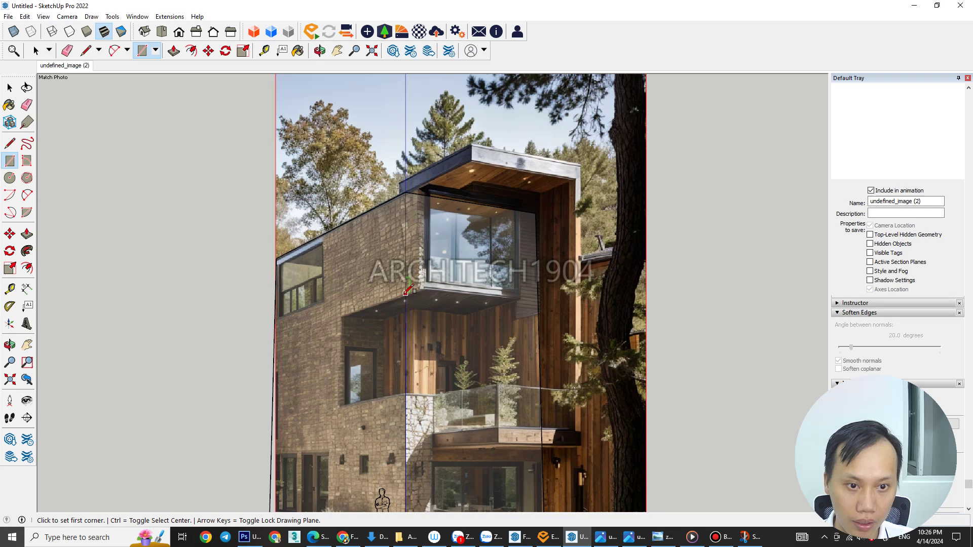
left_click(405, 293)
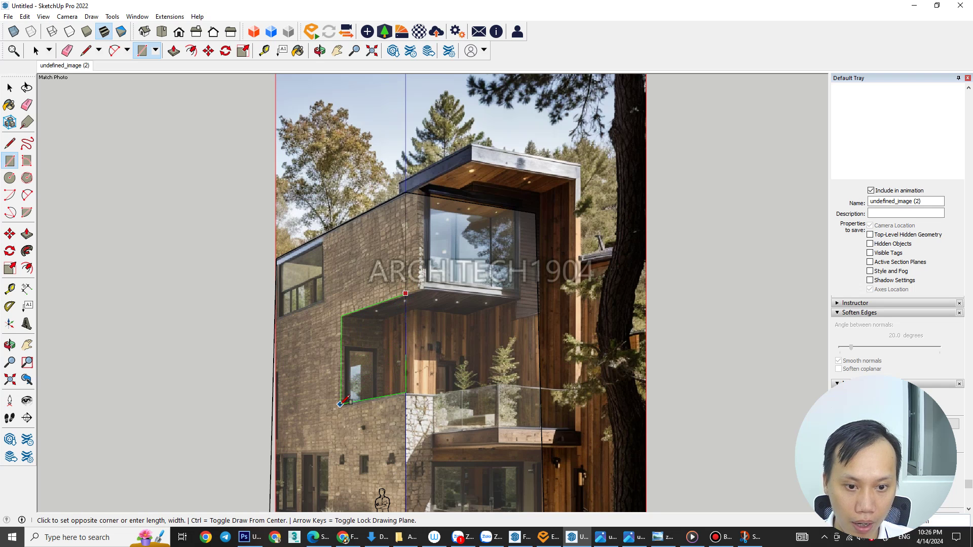
left_click(340, 403)
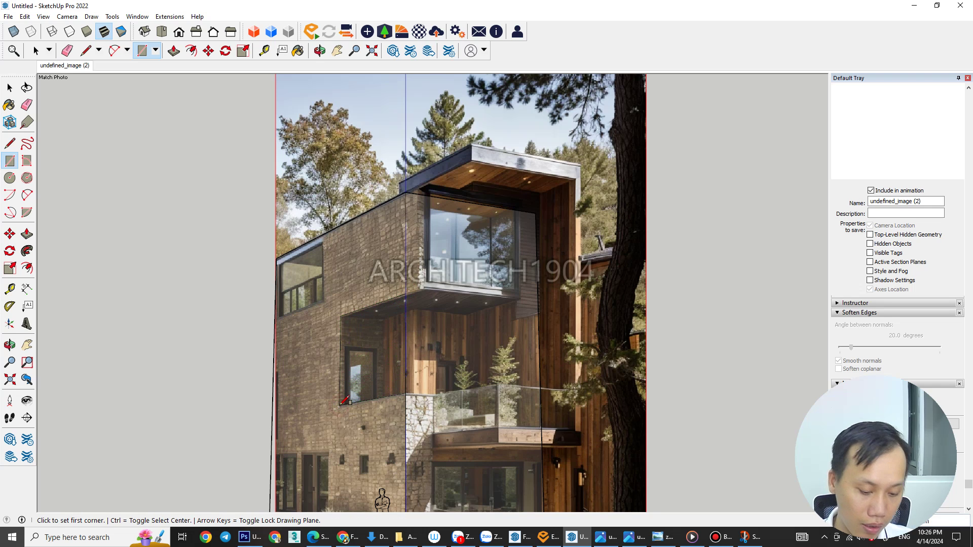
key("p")
left_click(375, 380)
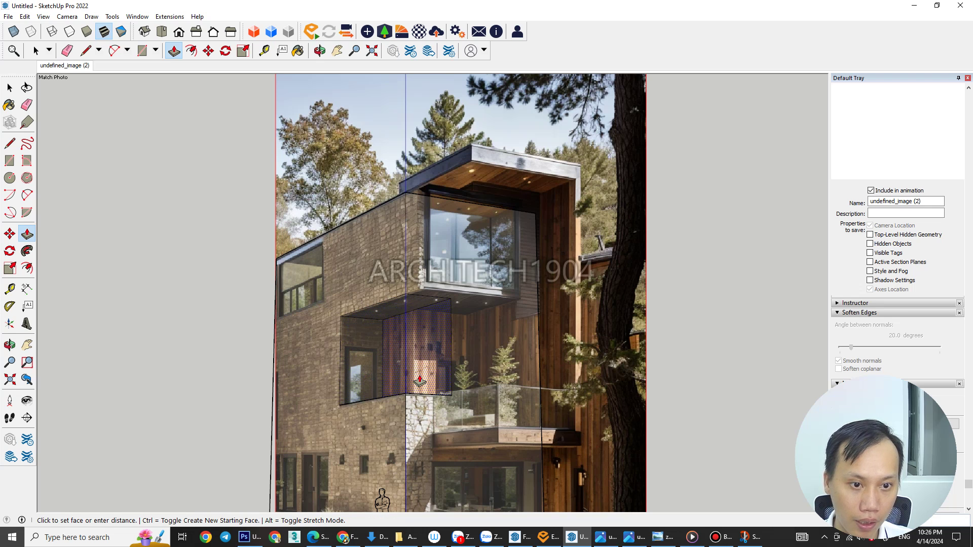
left_click(420, 381)
scroll(416, 301, "up", 2)
scroll(416, 301, "up", 1)
Copy a vertical edge to split the wall and push the adjacent face to recess depth
key("space")
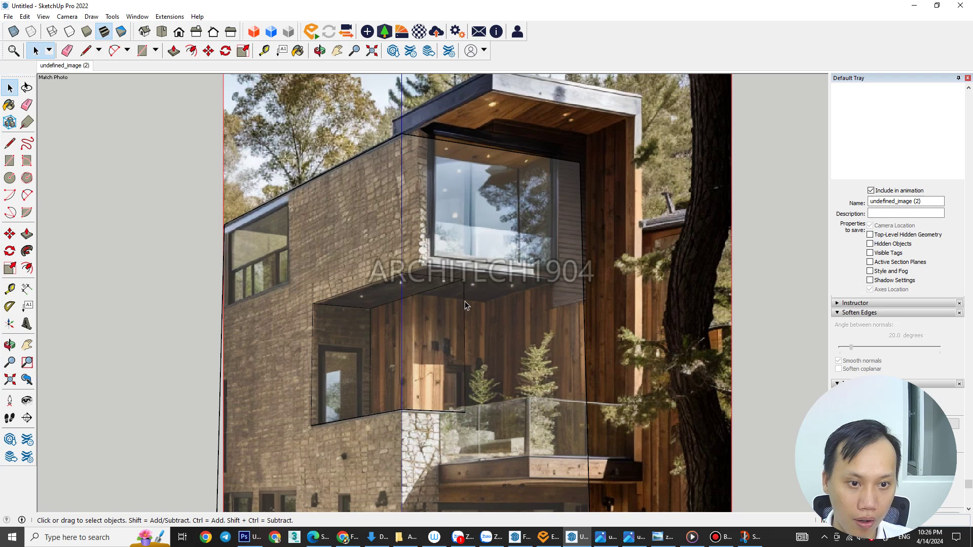
key("m")
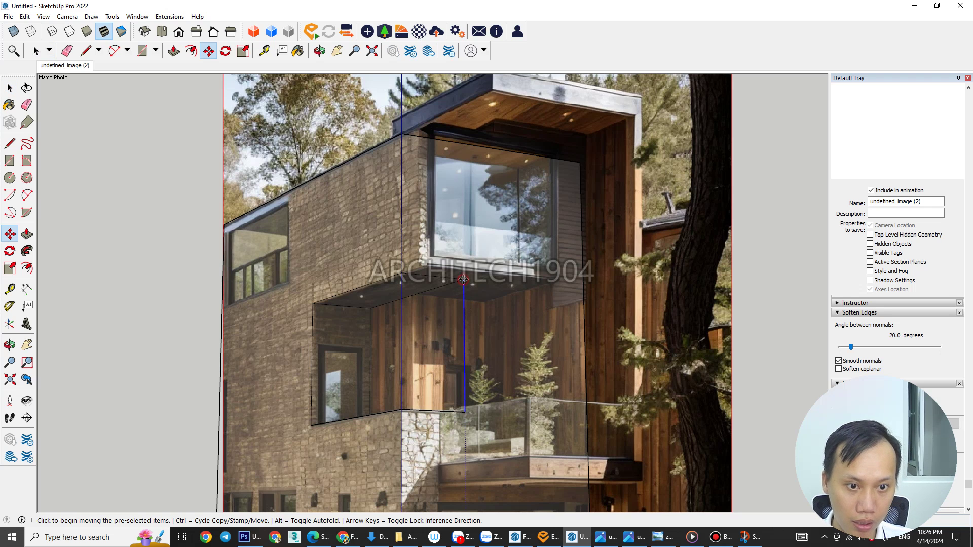
key("ctrl")
left_click(463, 279)
left_click(414, 298)
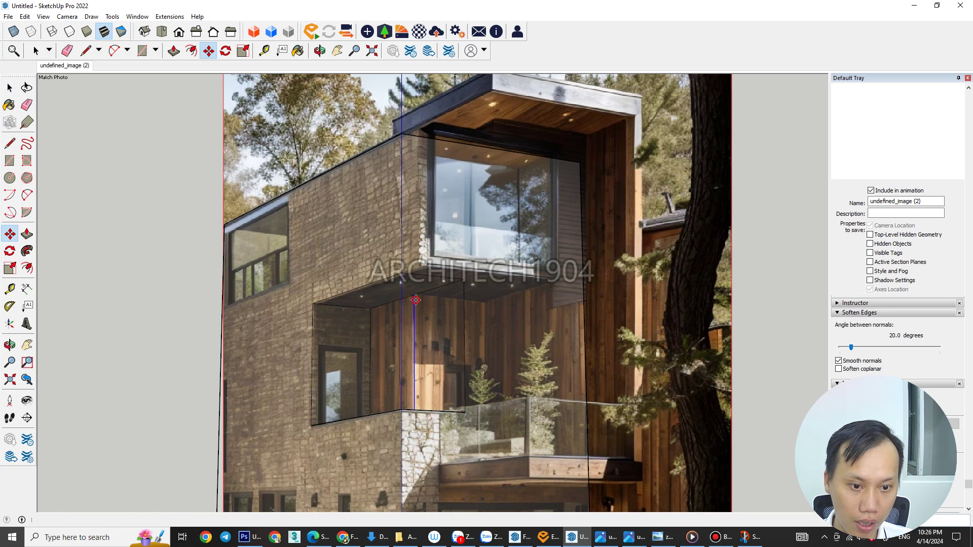
key("p")
left_click(433, 329)
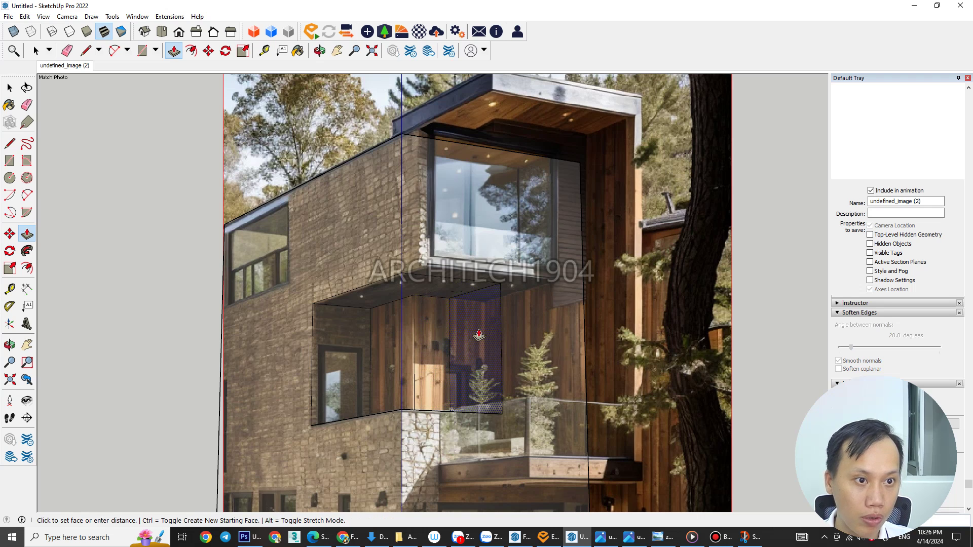
left_click(577, 319)
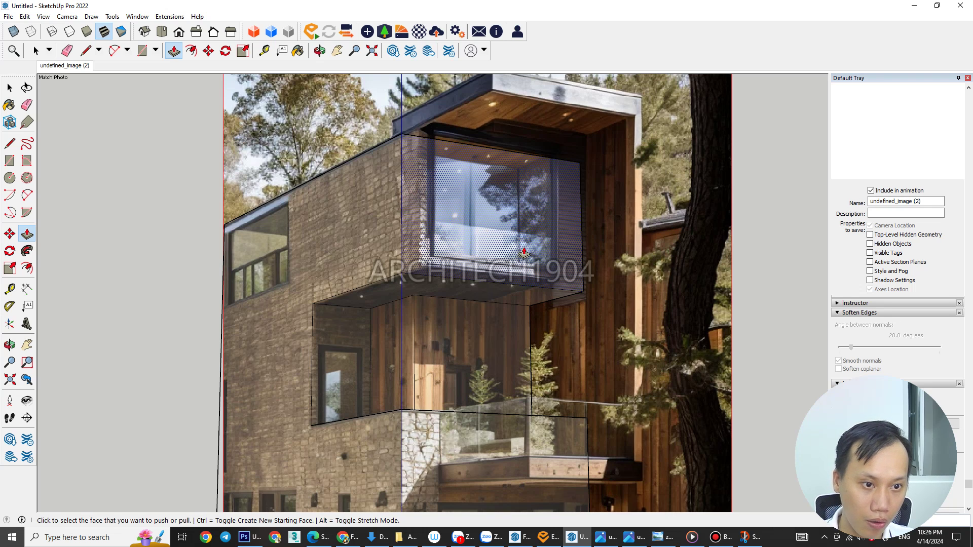
Pull the upper box out to its cantilever and push its side face in behind it
left_click(469, 231)
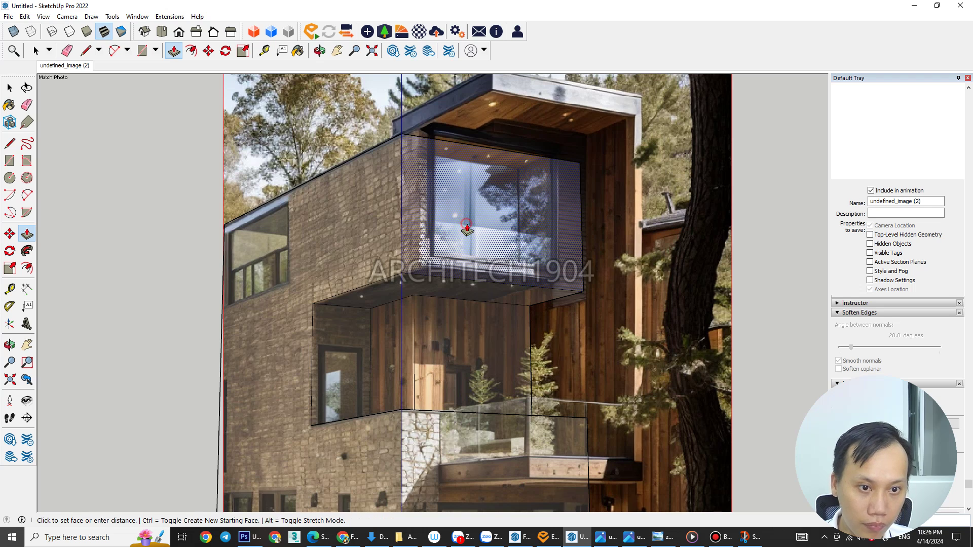
left_click(496, 234)
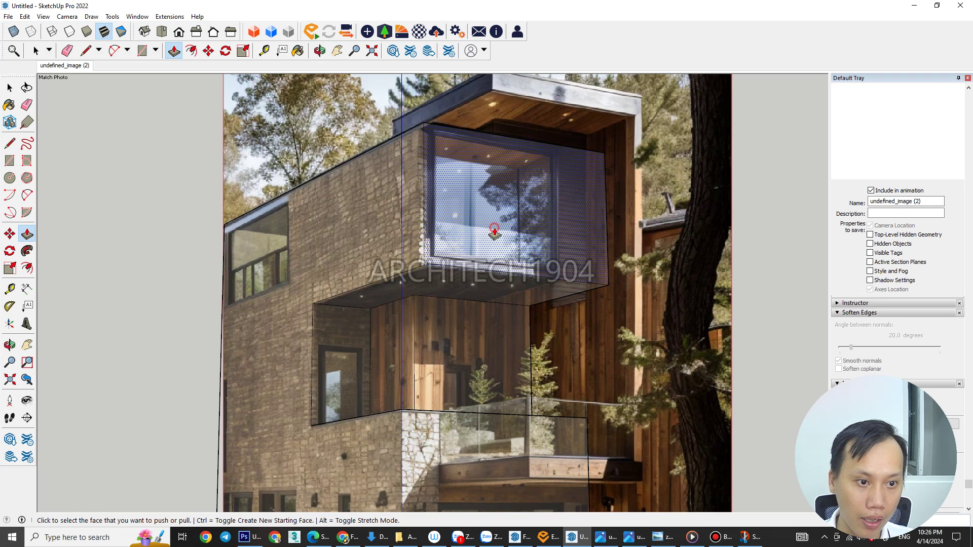
key("space")
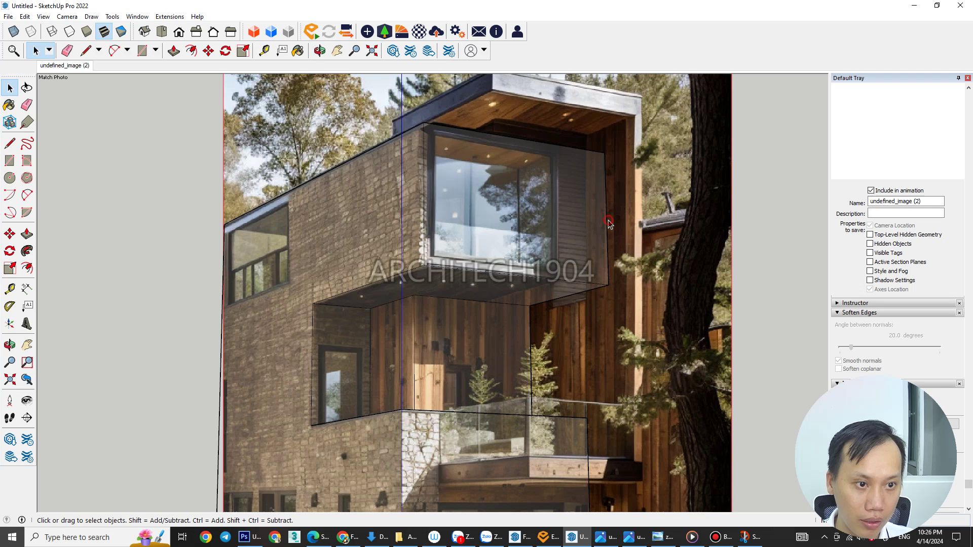
key("m")
left_click(608, 284)
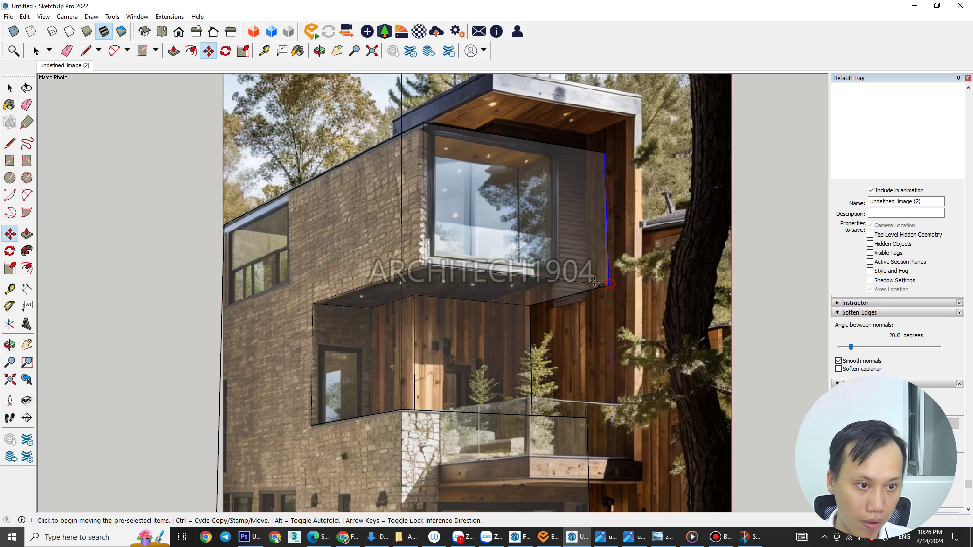
key("ctrl")
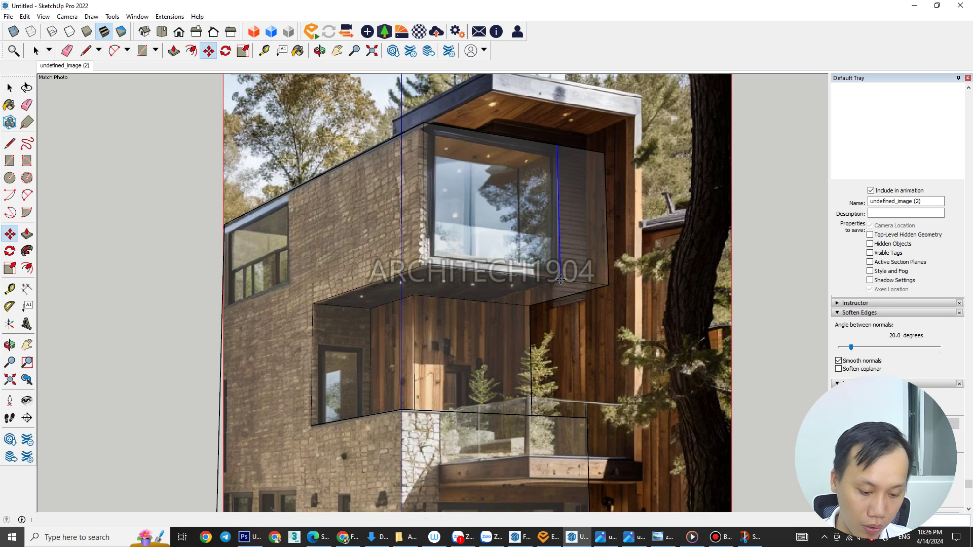
left_click(560, 280)
key("p")
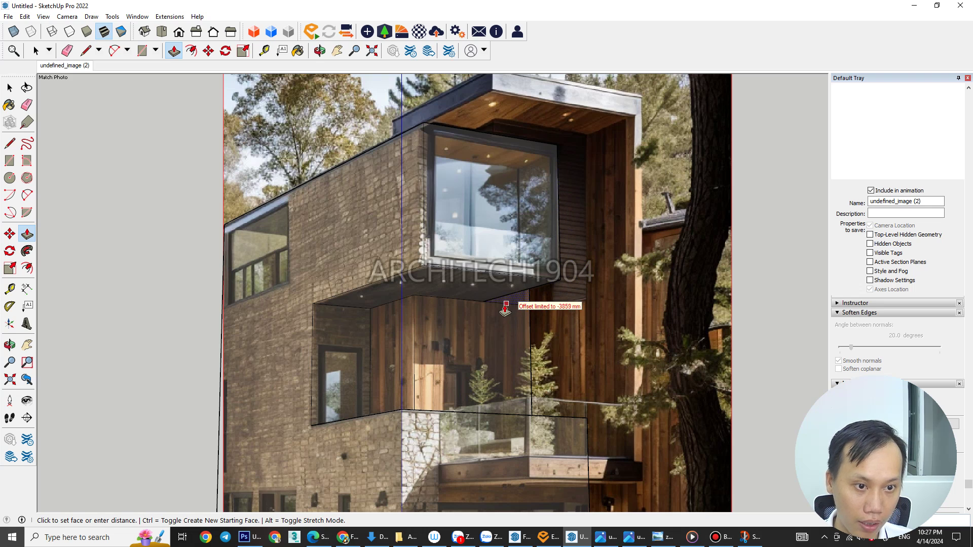
left_click(505, 310)
Orbit to inspect the massing, then return to the matched photo scene
key("o")
mouse_move(470, 311)
left_mouse_down()
mouse_move(423, 347)
mouse_move(537, 358)
mouse_move(428, 284)
mouse_move(456, 332)
mouse_move(489, 349)
mouse_move(546, 325)
mouse_move(126, 335)
mouse_move(307, 346)
mouse_move(517, 336)
left_mouse_up()
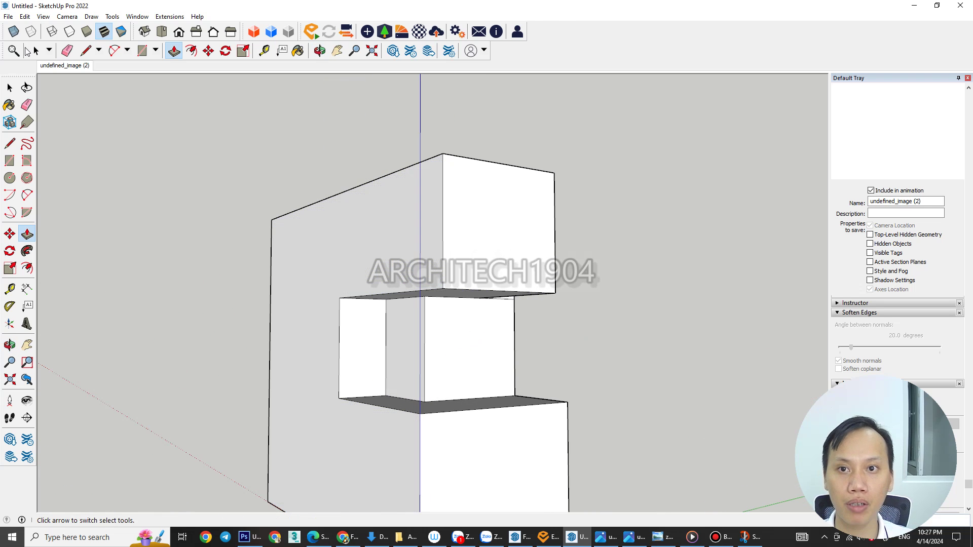
key("p")
left_click(64, 65)
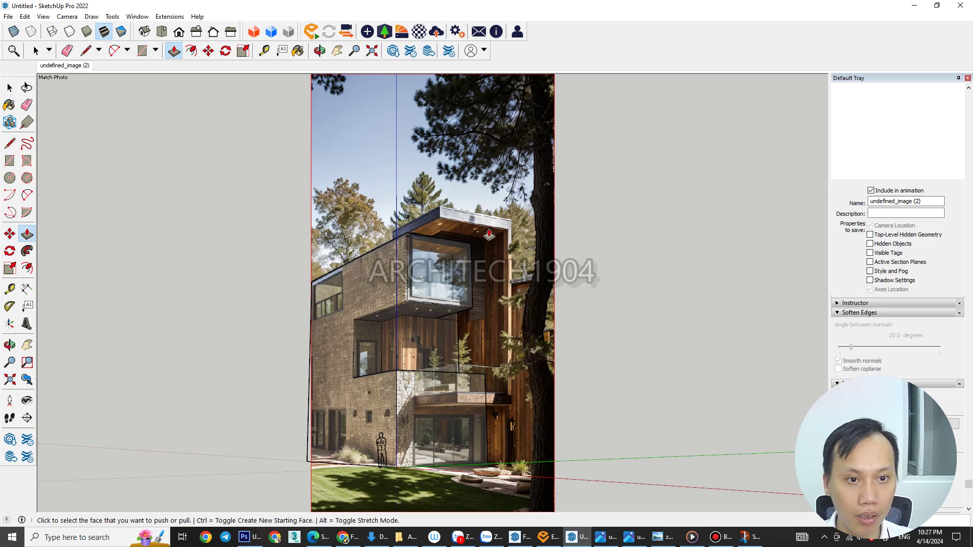
scroll(326, 300, "up", 1)
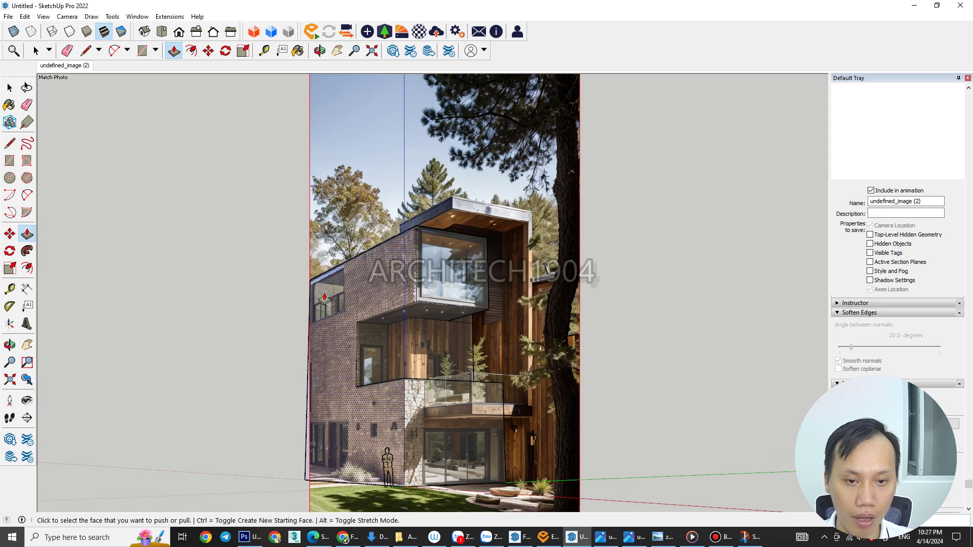
scroll(324, 299, "down", 3)
scroll(324, 299, "up", 3)
scroll(324, 299, "up", 2)
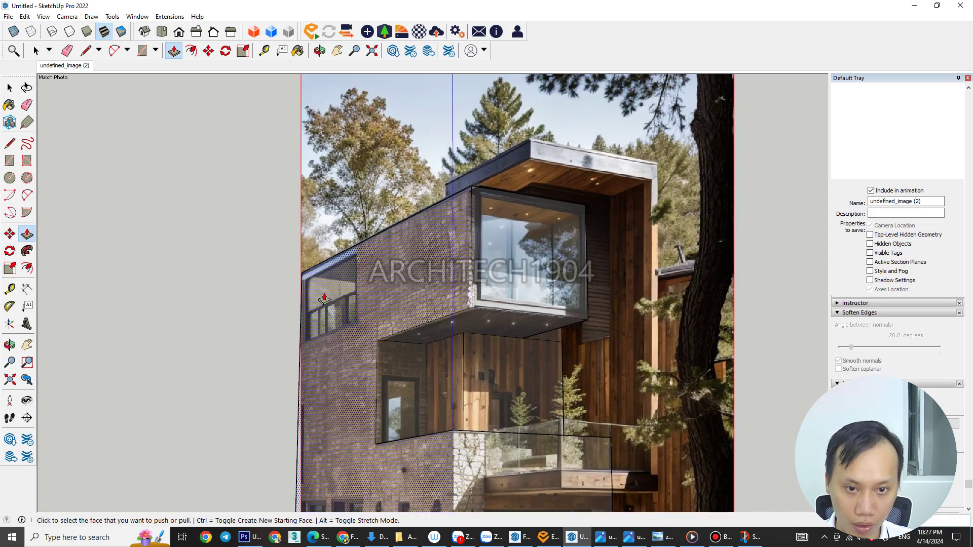
scroll(325, 299, "up", 1)
Outline the upper-left window, push it into the wall, orbit to check, and return to the photo scene
key("r")
left_click(300, 276)
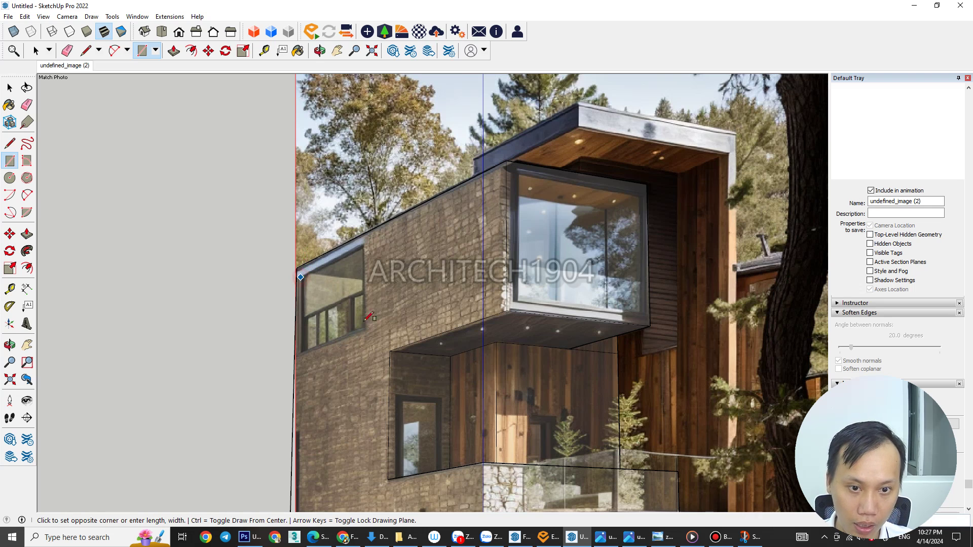
left_click(362, 329)
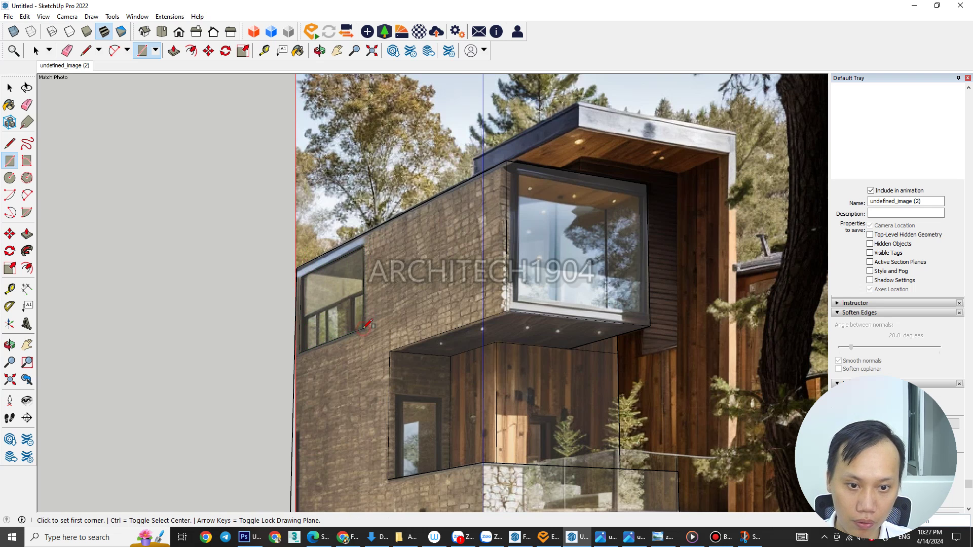
key("p")
left_click(360, 324)
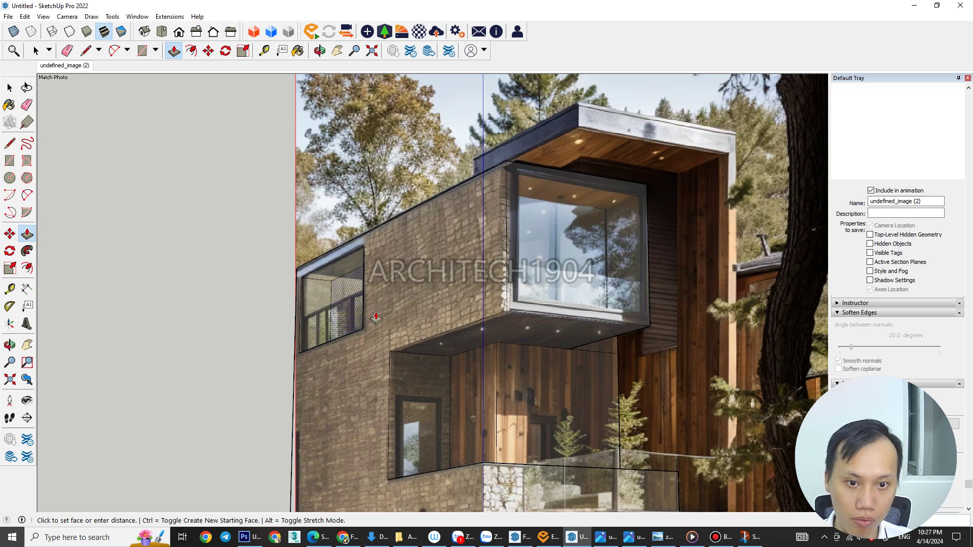
left_click(405, 314)
scroll(406, 315, "down", 3)
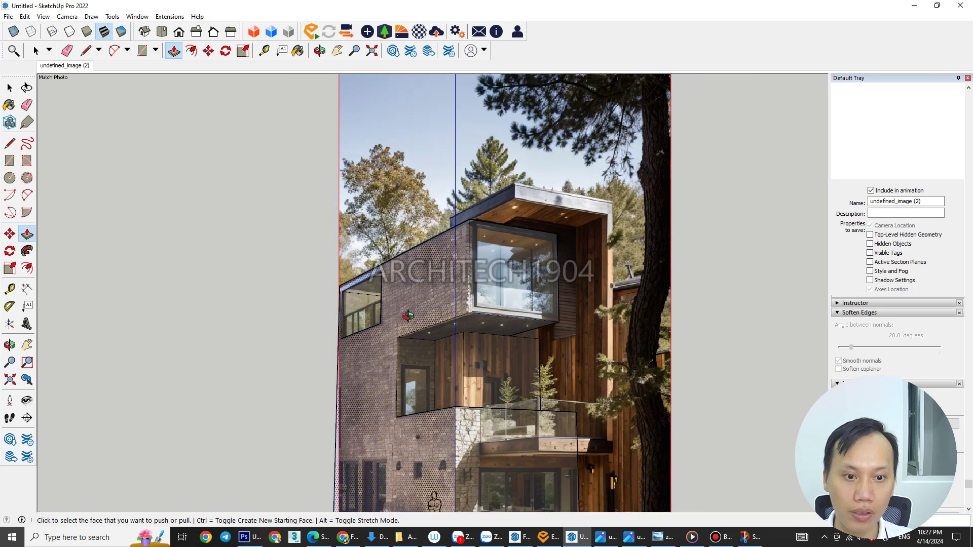
mouse_move(405, 314)
middle_mouse_down()
mouse_move(407, 341)
mouse_move(446, 341)
middle_mouse_up()
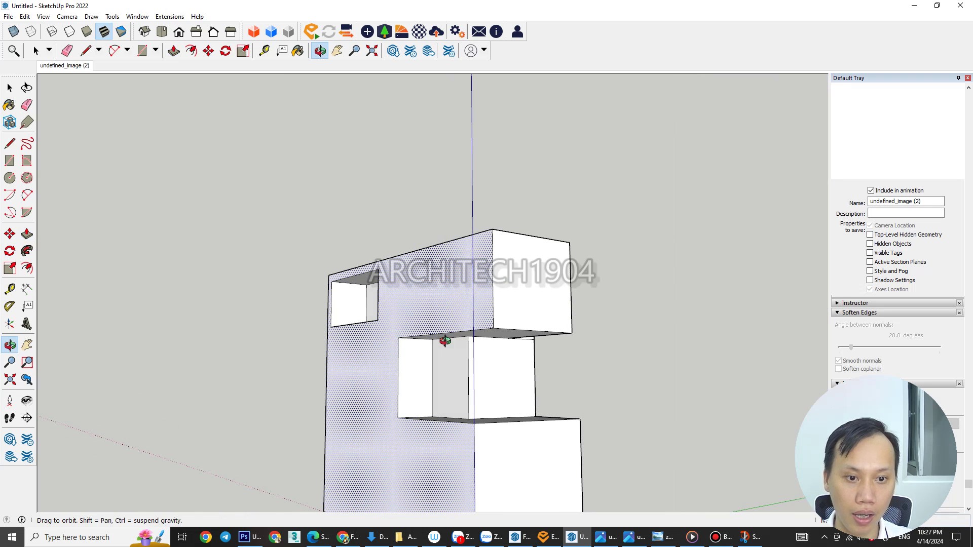
left_click(64, 66)
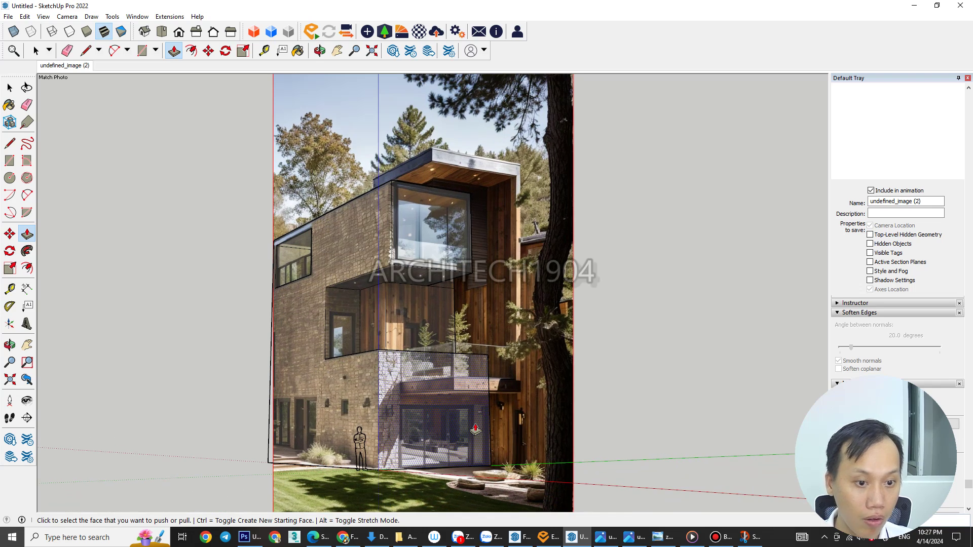
Move the model's vertical corner edge onto the stone column's corner
scroll(438, 404, "up", 2)
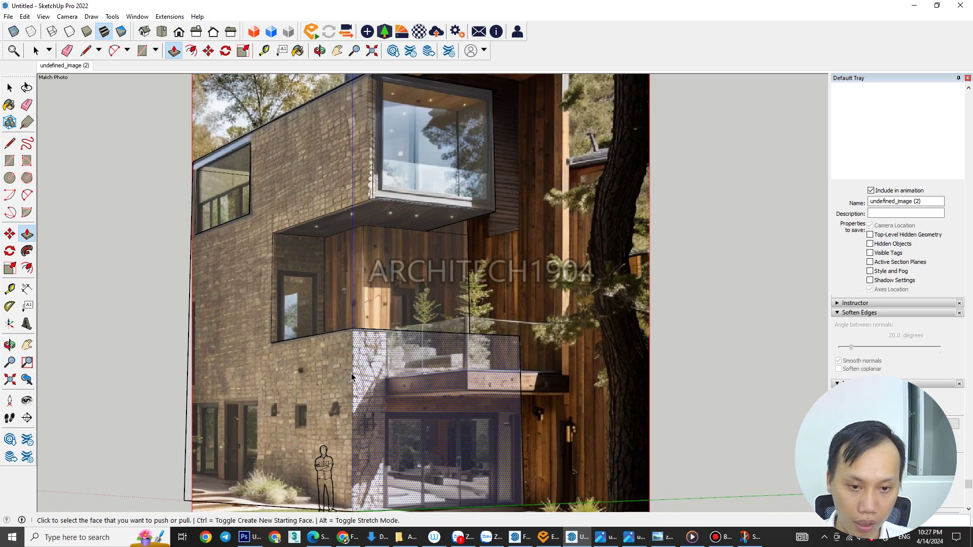
key("space")
left_click(353, 378)
key("m")
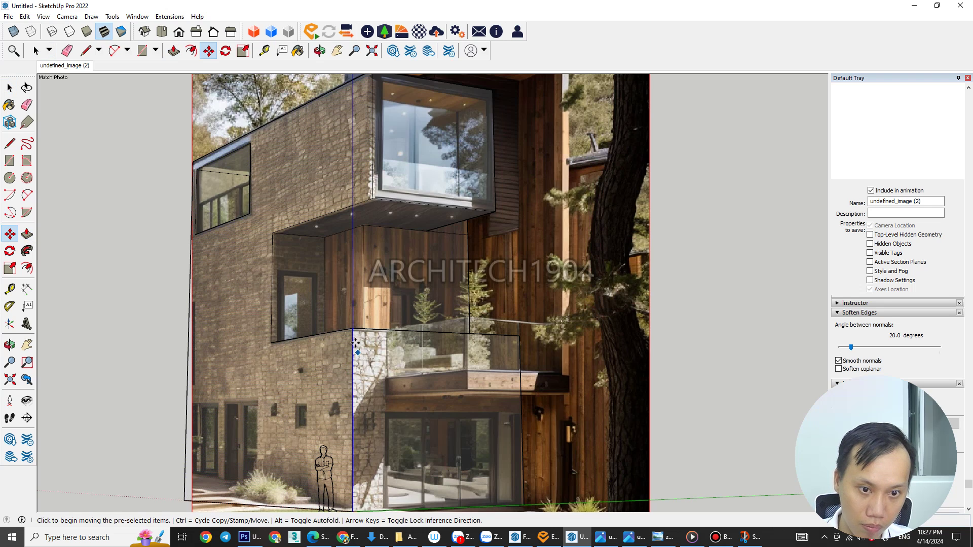
left_click(352, 329)
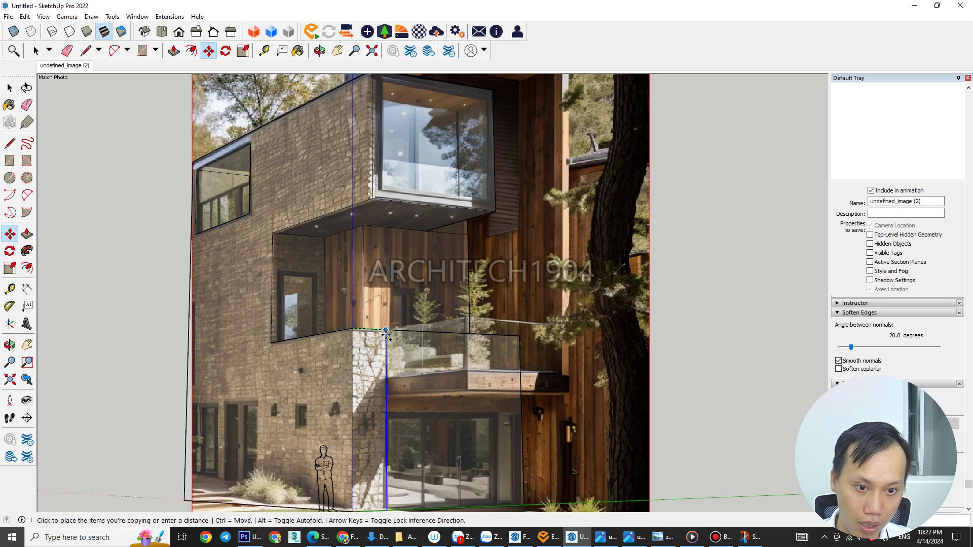
left_click(385, 335)
Copy the bottom edge up to mark the balcony slab's underside and top
scroll(410, 383, "up", 1)
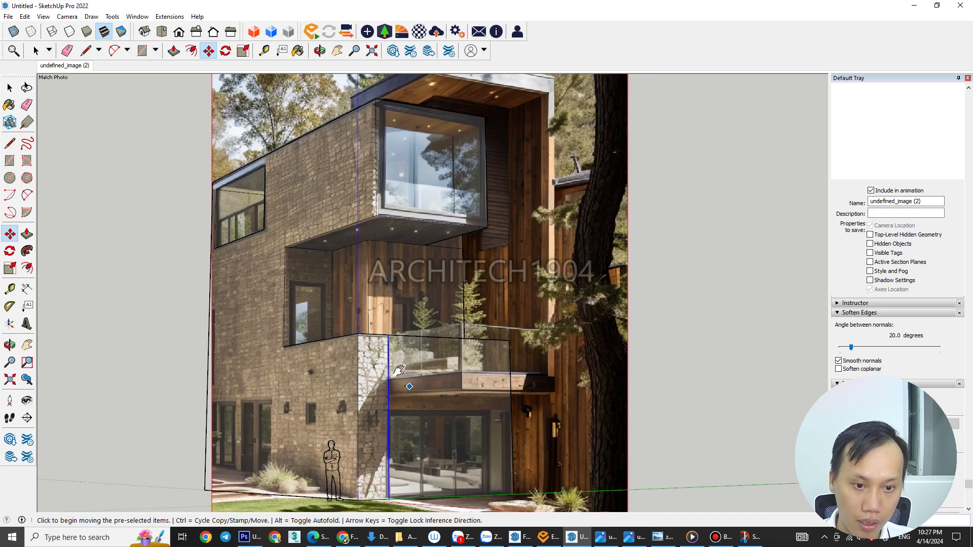
scroll(400, 373, "up", 1)
scroll(383, 353, "up", 1)
scroll(402, 393, "down", 1)
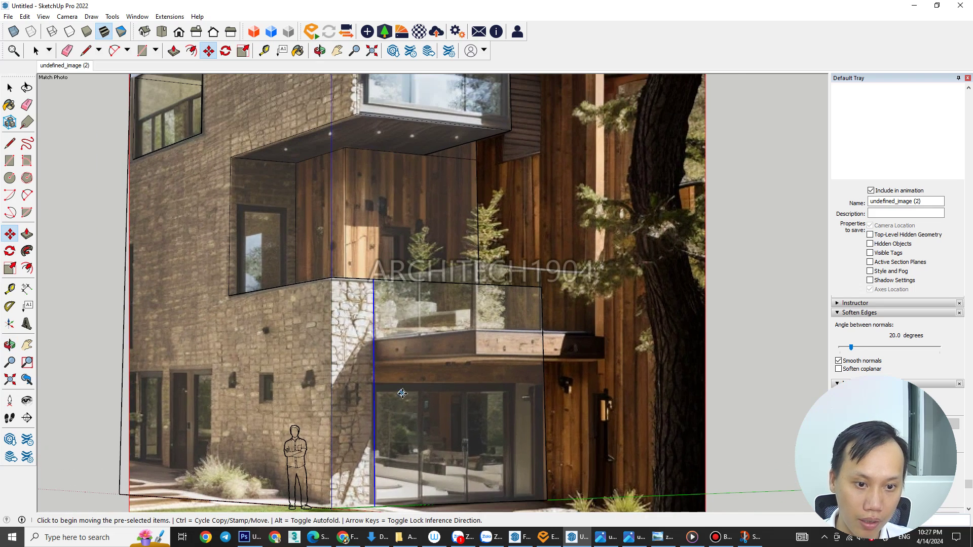
scroll(415, 368, "down", 1)
key("space")
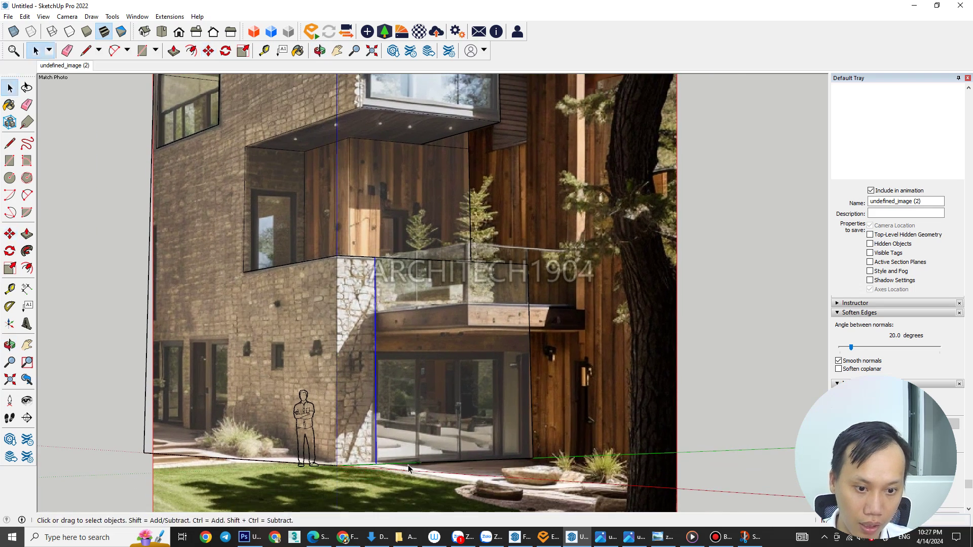
key("m")
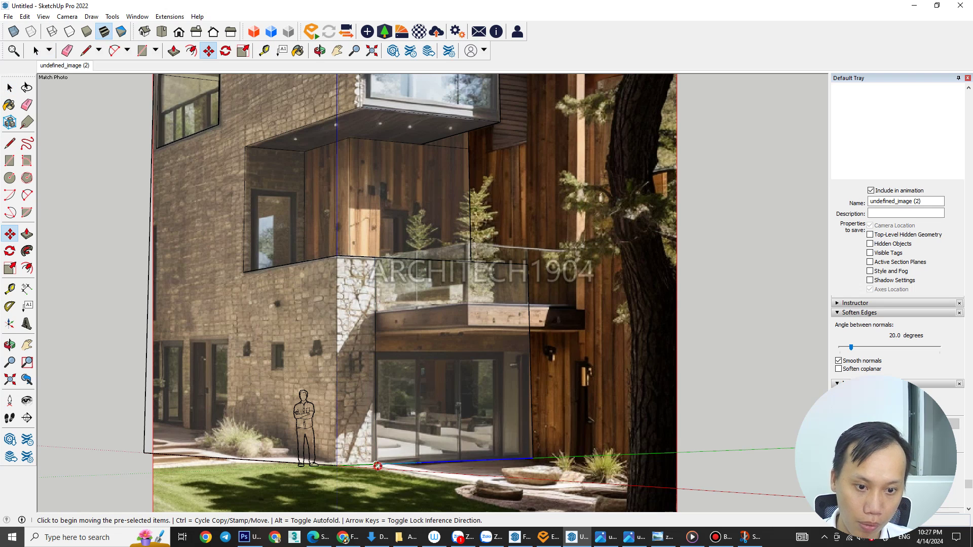
left_click(377, 466)
key("ctrl")
left_click(377, 333)
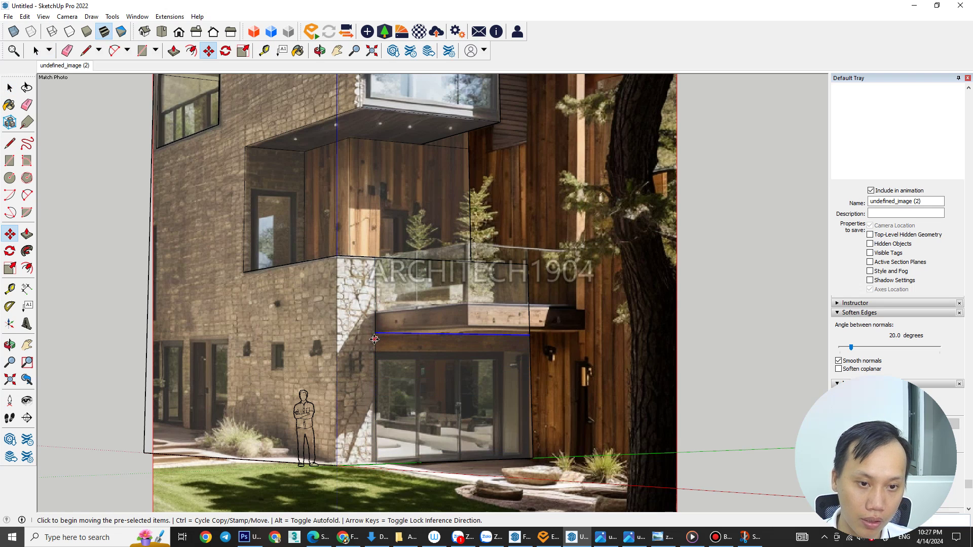
left_click(375, 332)
left_click(376, 313)
Push/Pull the balcony slab face out from the facade, then check it and return to the photo scene
scroll(376, 313, "up", 1)
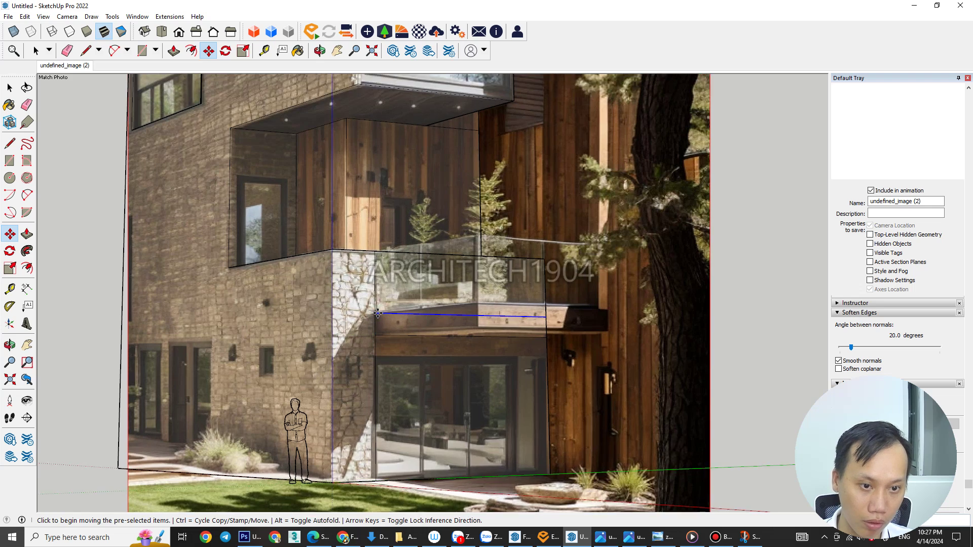
scroll(377, 314, "up", 1)
key("p")
left_click(396, 330)
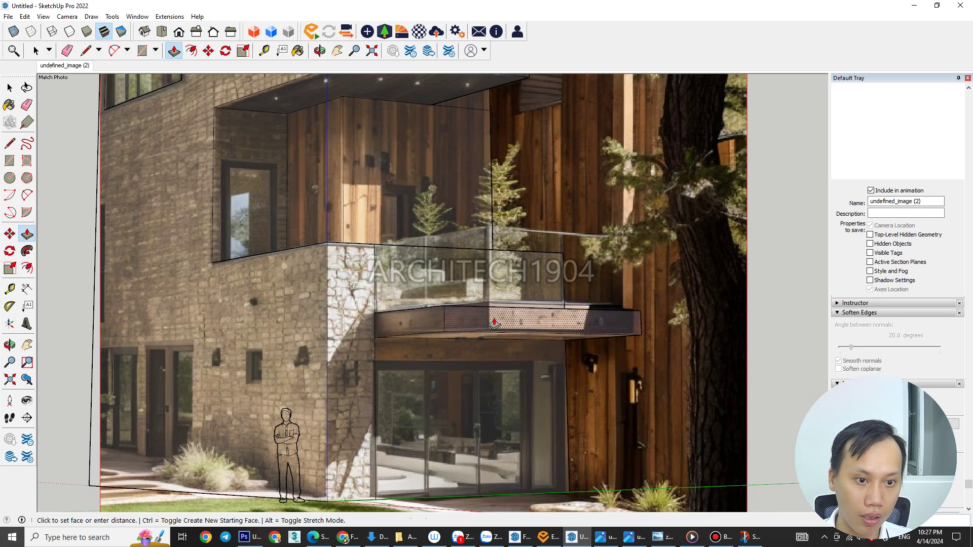
left_click(528, 320)
mouse_move(527, 321)
middle_mouse_down()
mouse_move(532, 301)
mouse_move(506, 304)
middle_mouse_up()
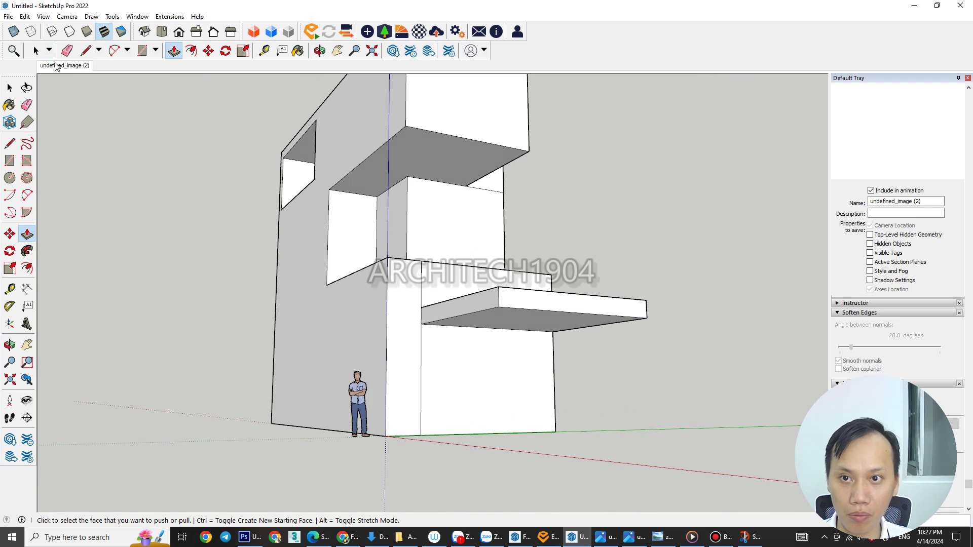
left_click(64, 65)
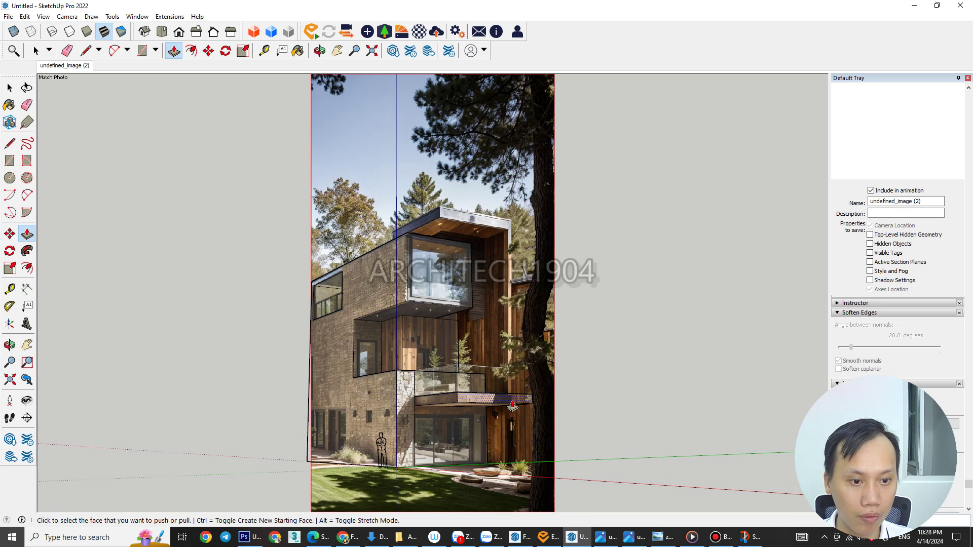
Copy the vertical edge along the balcony to where the balcony ends in the photo
scroll(514, 408, "up", 4)
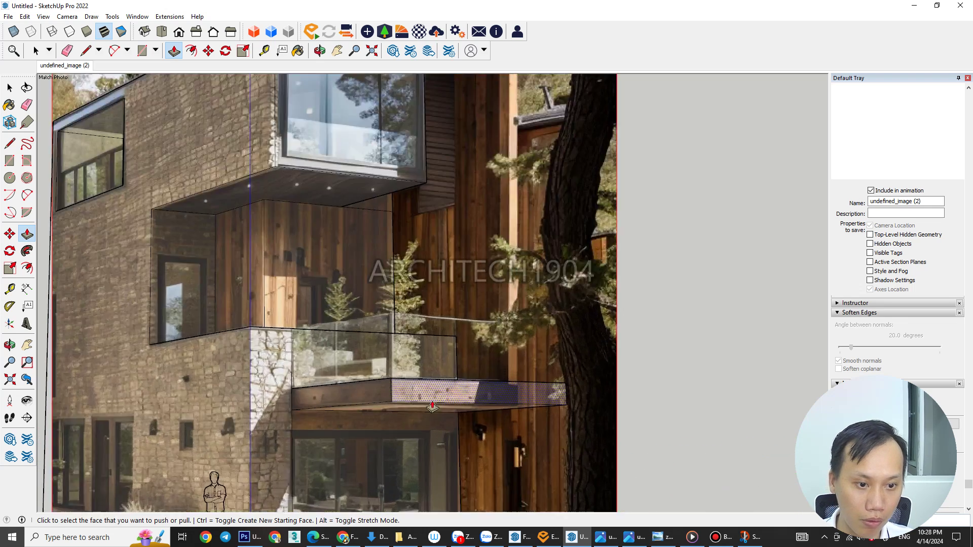
key("space")
key("m")
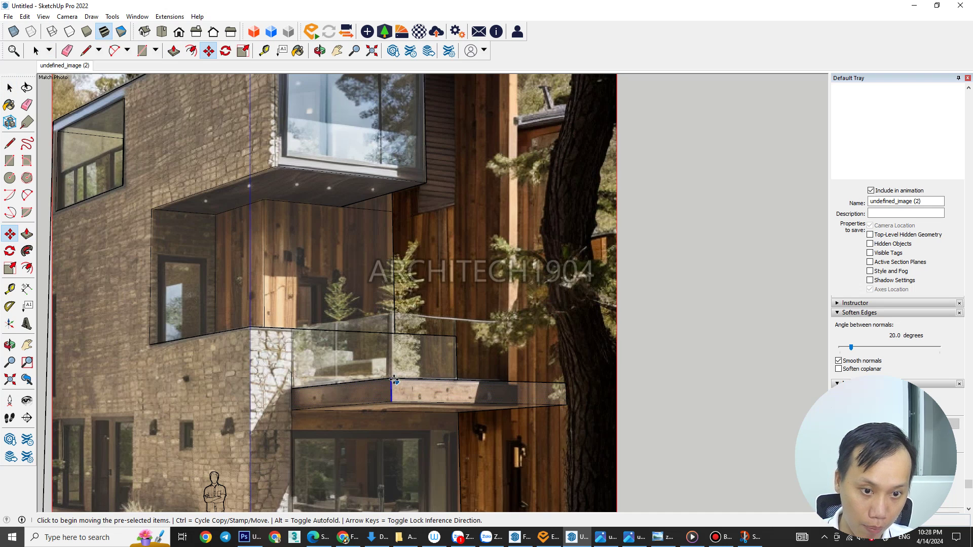
key("ctrl")
left_click(390, 381)
left_click(518, 382)
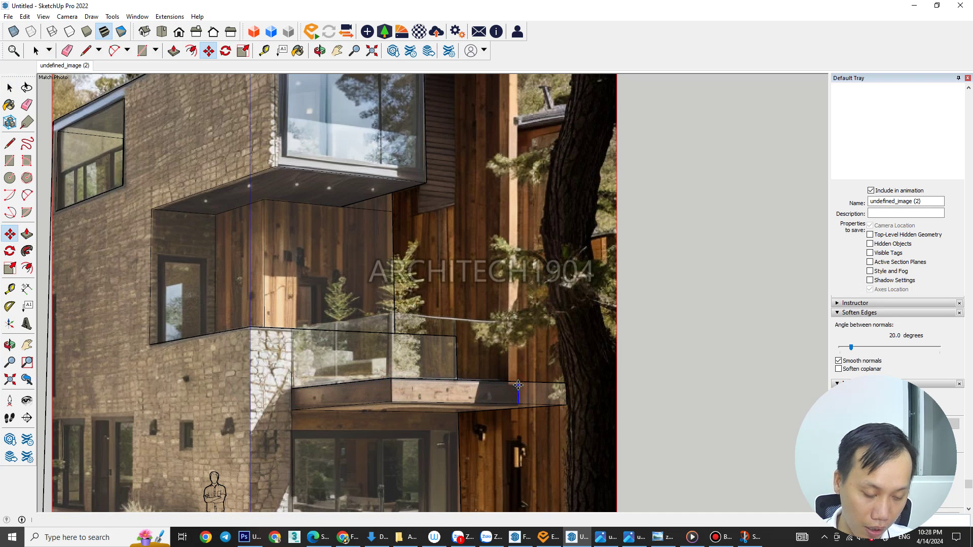
Push/Pull the extra slab back, orbit to check the massing, then return to the undefined_image (2) scene
key("p")
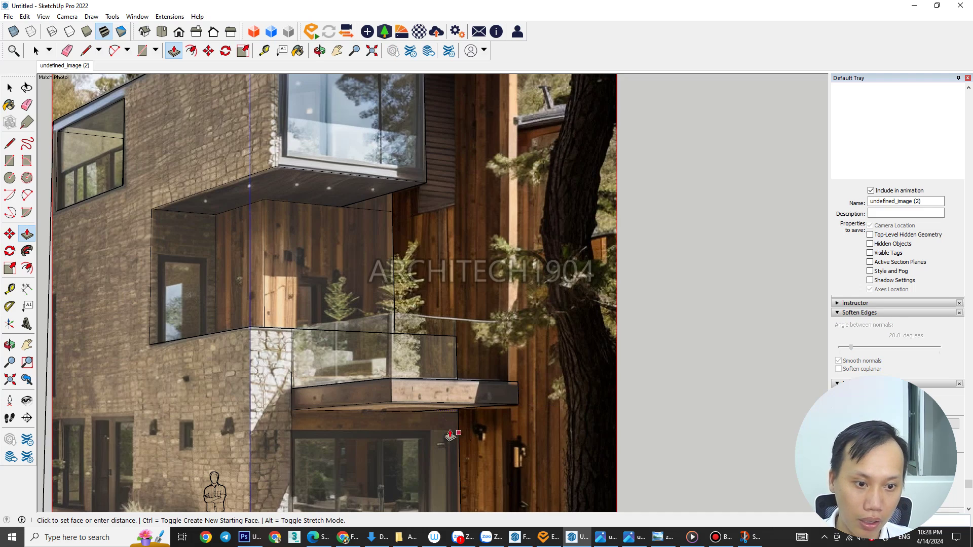
scroll(438, 289, "down", 1)
scroll(426, 405, "down", 1)
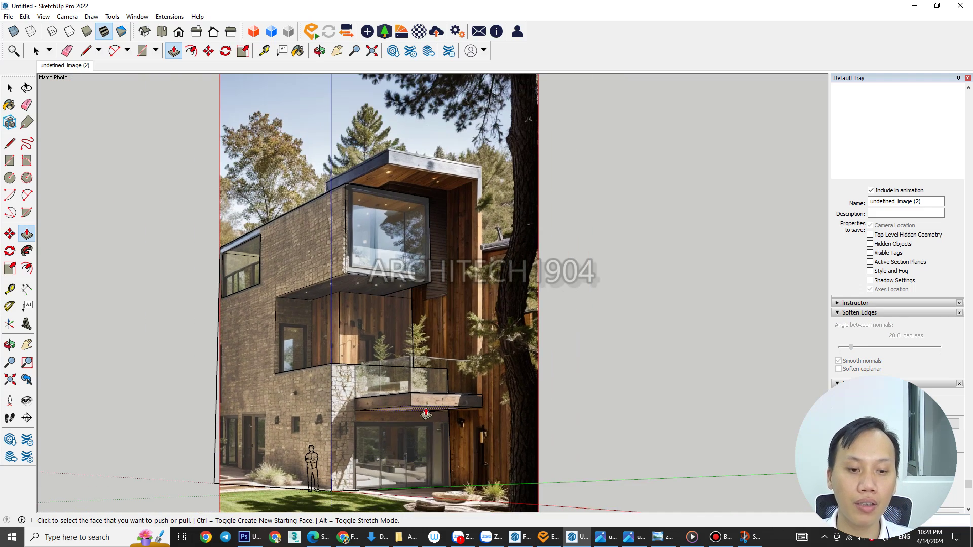
scroll(427, 346, "down", 1)
scroll(428, 346, "up", 2)
scroll(428, 345, "up", 1)
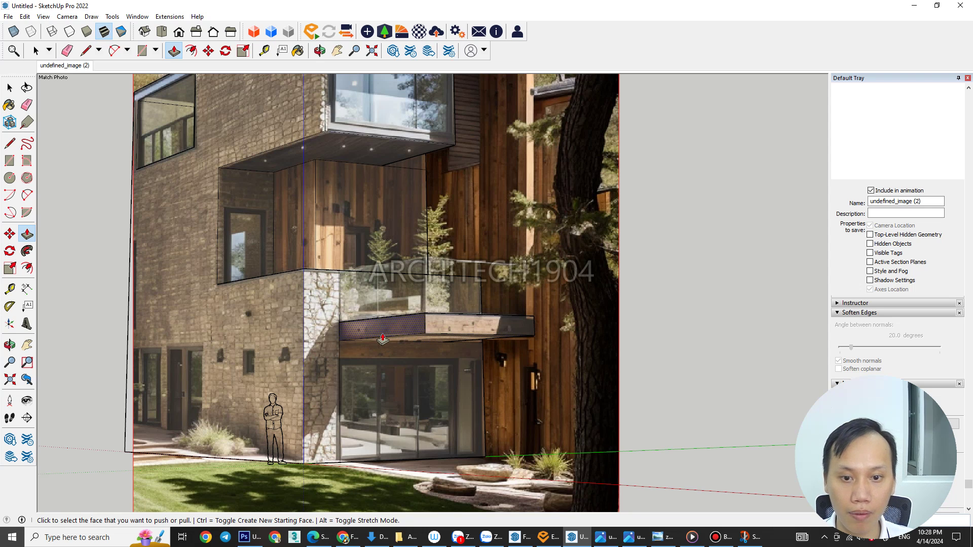
mouse_move(381, 339)
middle_mouse_down()
mouse_move(403, 302)
mouse_move(391, 336)
middle_mouse_up()
left_click(55, 67)
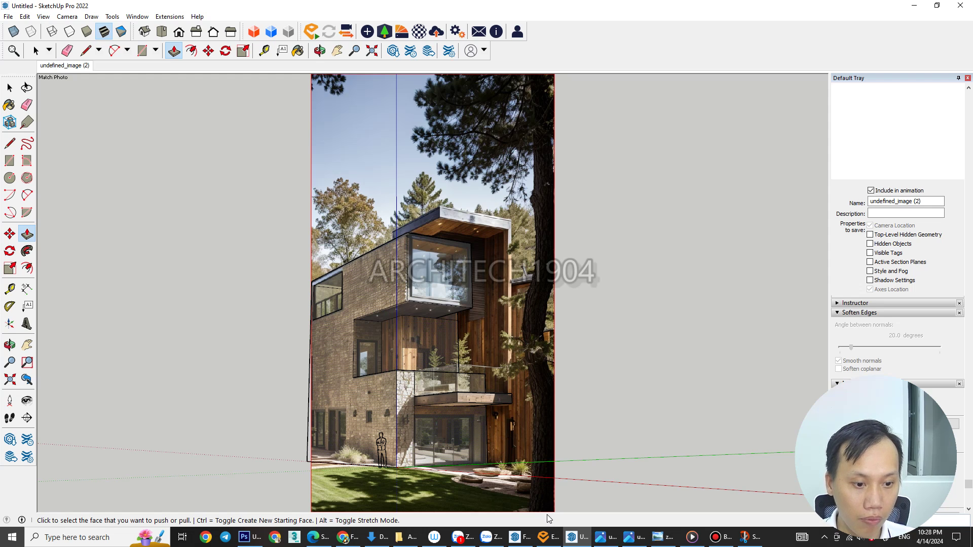
Switch to the 'From sketch and AI' model and orbit and zoom around the textured house
left_click(525, 542)
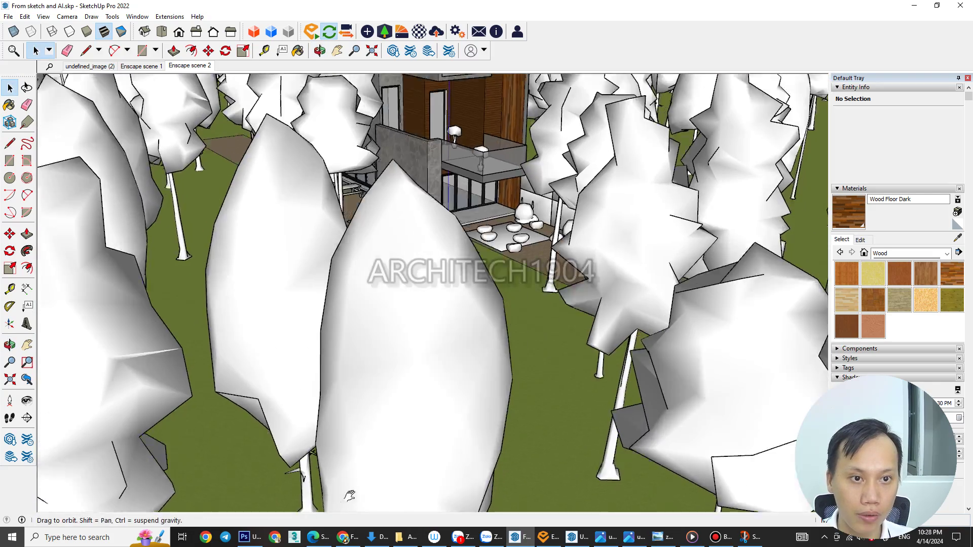
mouse_move(391, 473)
middle_mouse_down()
mouse_move(366, 344)
mouse_move(441, 274)
middle_mouse_up()
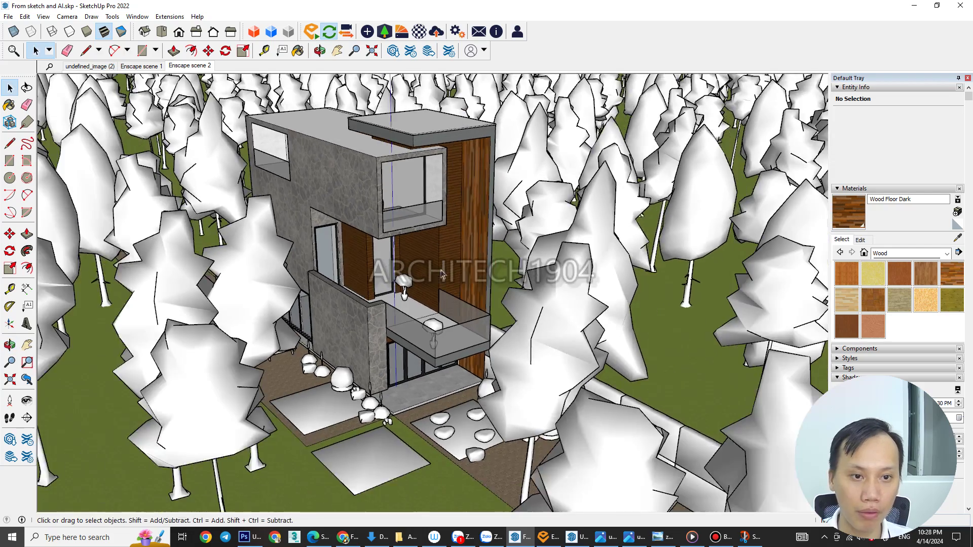
scroll(445, 260, "up", 3)
mouse_move(445, 260)
middle_mouse_down()
mouse_move(470, 264)
mouse_move(406, 148)
mouse_move(520, 219)
middle_mouse_up()
scroll(470, 264, "down", 5)
scroll(405, 148, "up", 5)
scroll(460, 191, "down", 2)
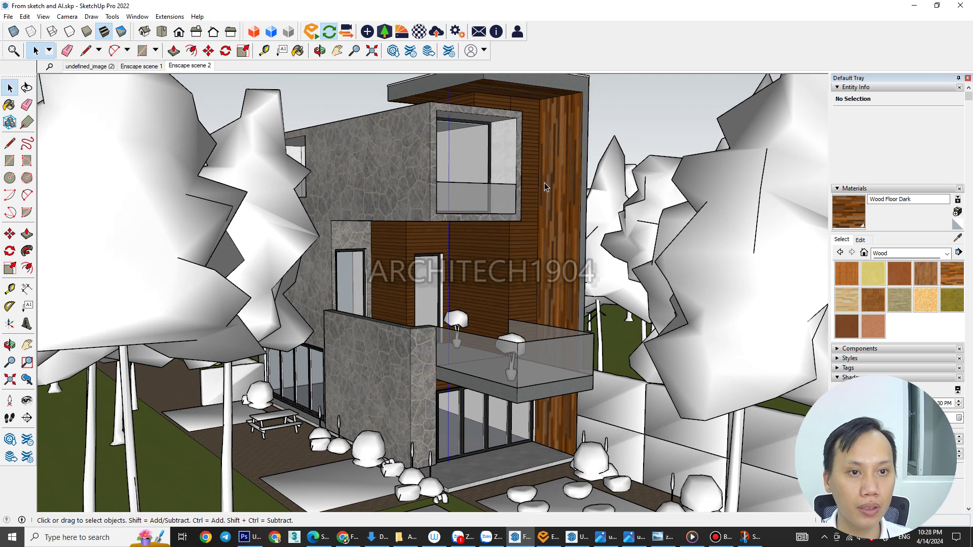
scroll(545, 182, "down", 2)
middle_click_drag(542, 196, 462, 210)
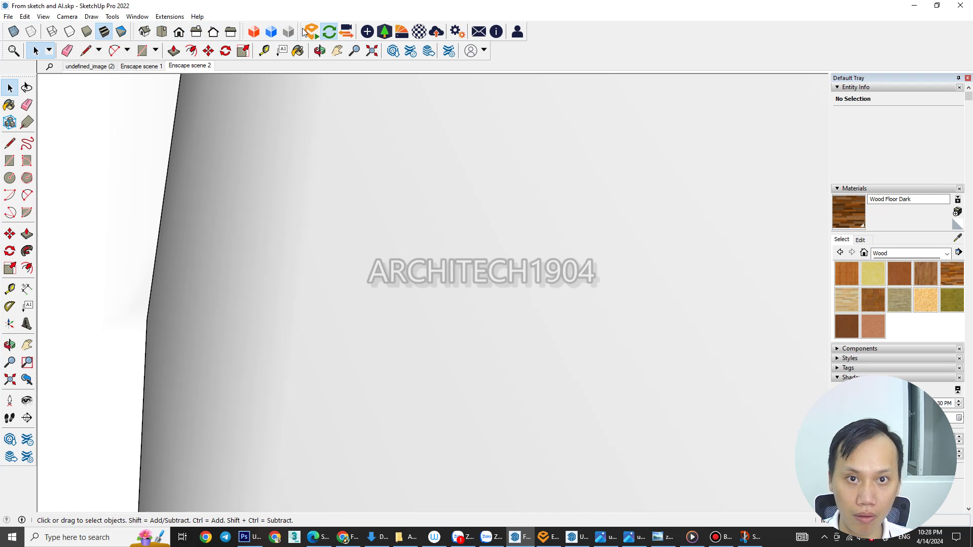
Show the Enscape render of the stone-and-timber house, then bring the workflow chart back
left_click(547, 536)
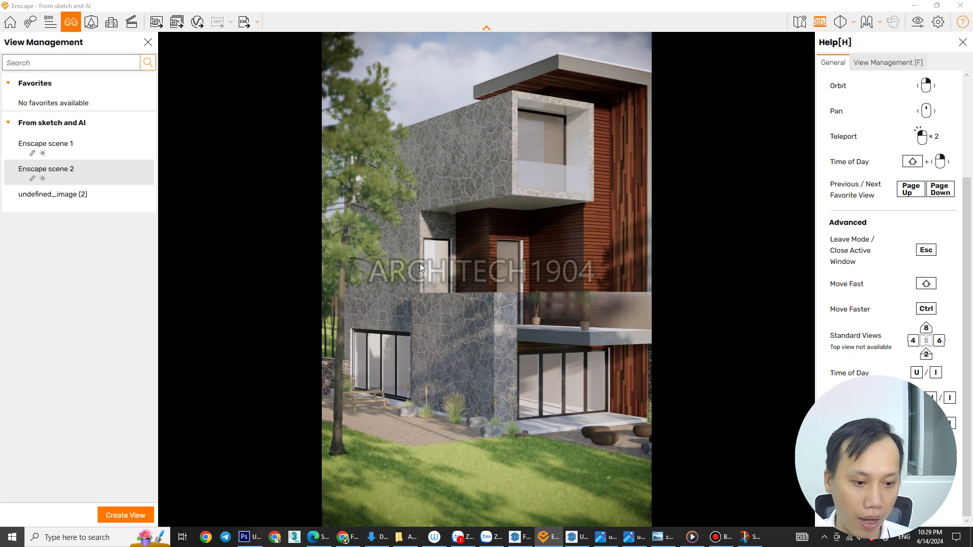
left_click(753, 536)
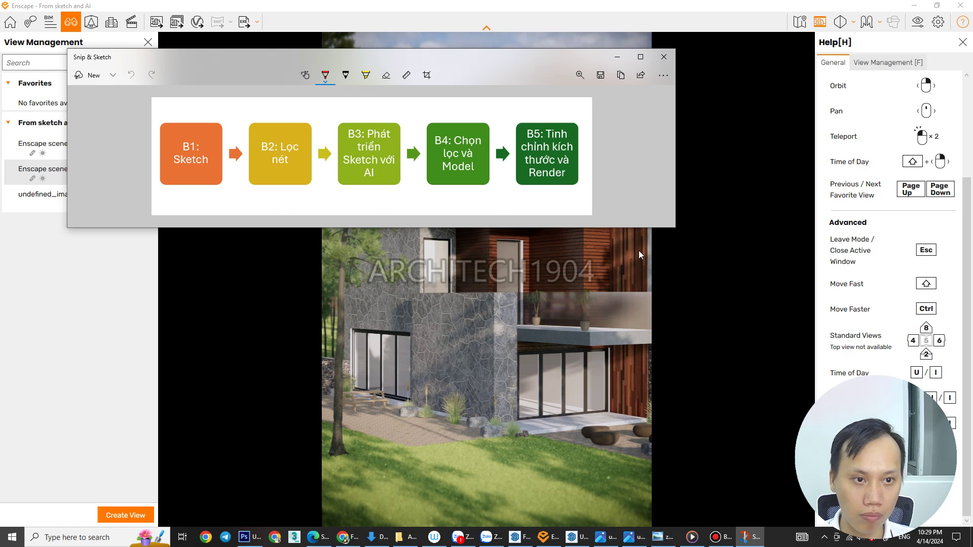
Minimize the Snip & Sketch workflow chart so the Enscape render stands alone
left_click(619, 57)
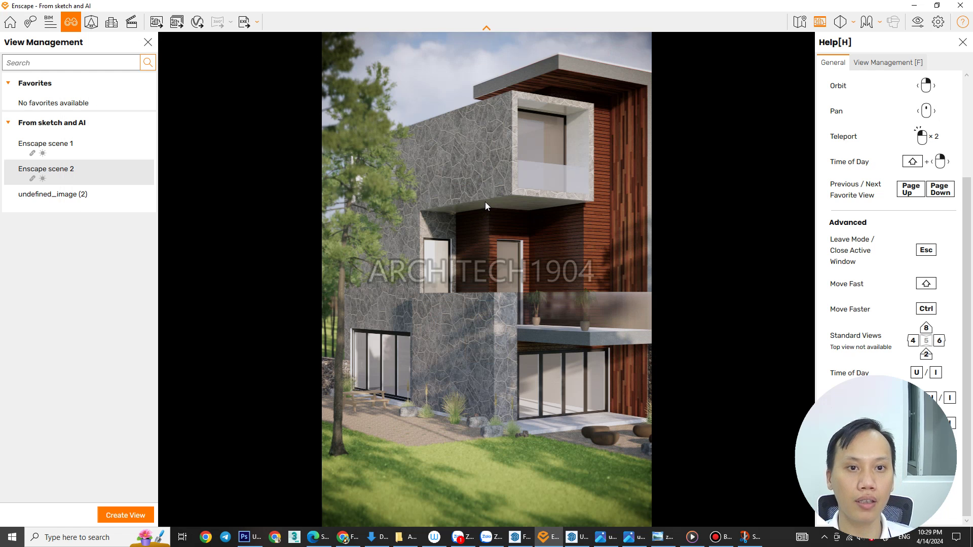